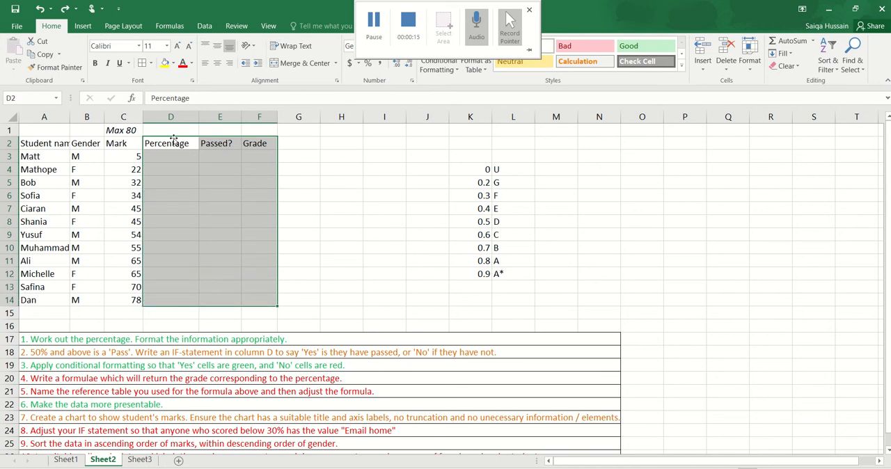
- Review the Percentage, Passed? and Grade columns, the grade reference table, and the Mark column with its maximum mark
click(219, 144)
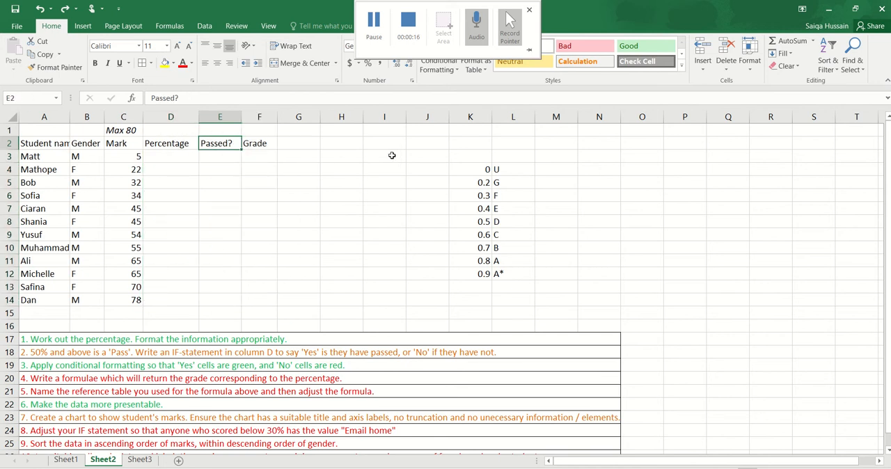
click(271, 146)
drag(471, 157, 525, 312)
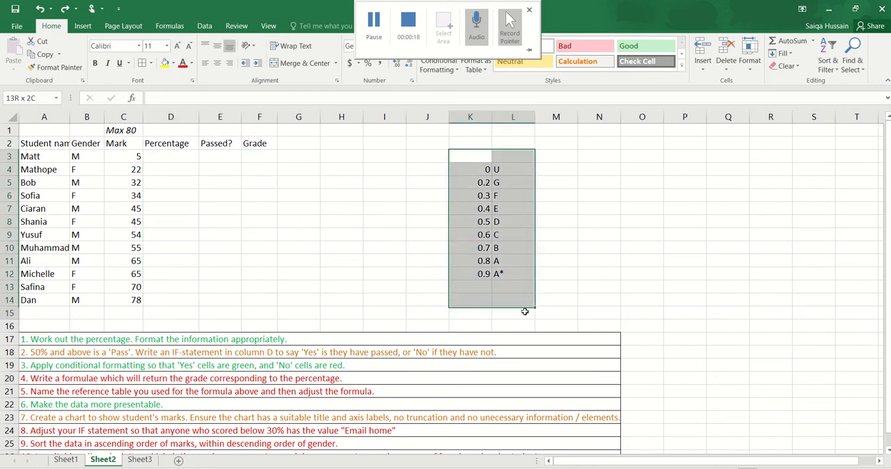
click(259, 257)
drag(177, 159, 179, 298)
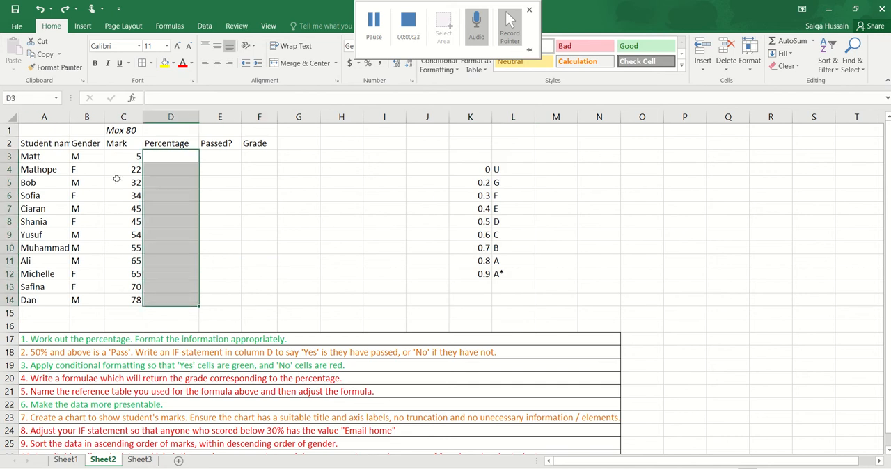
drag(113, 155, 137, 300)
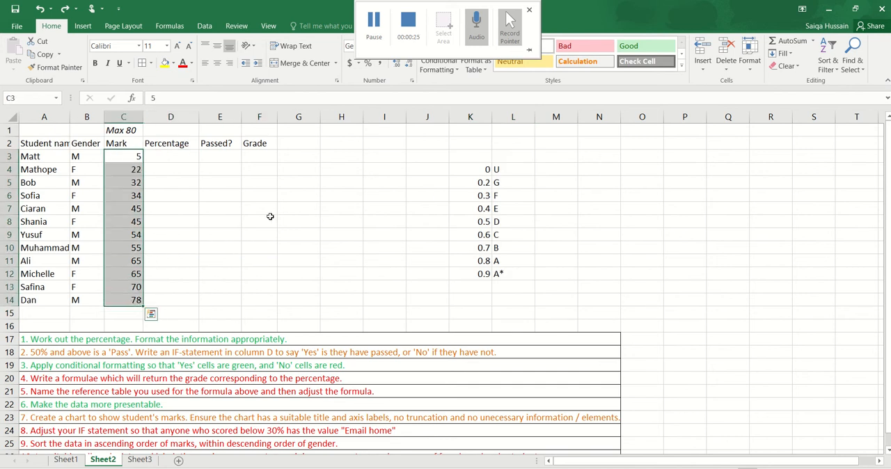
click(124, 133)
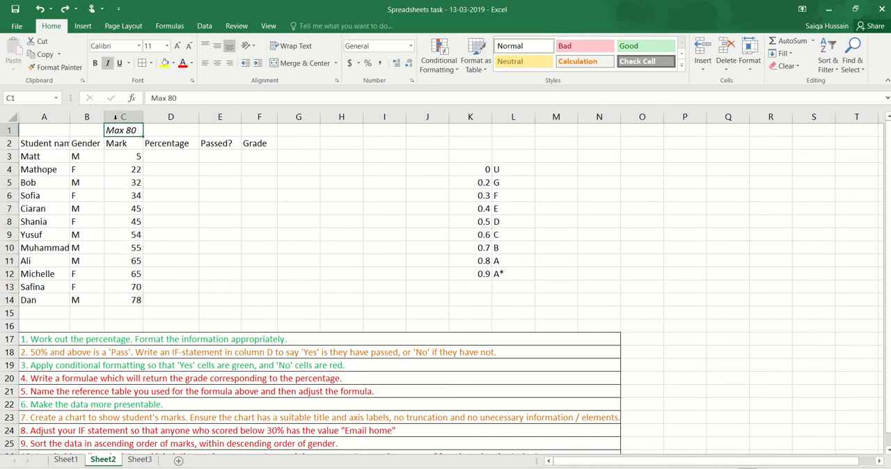
- Enter the formula =C3/80 in D3 to work out the first student's percentage
click(164, 158)
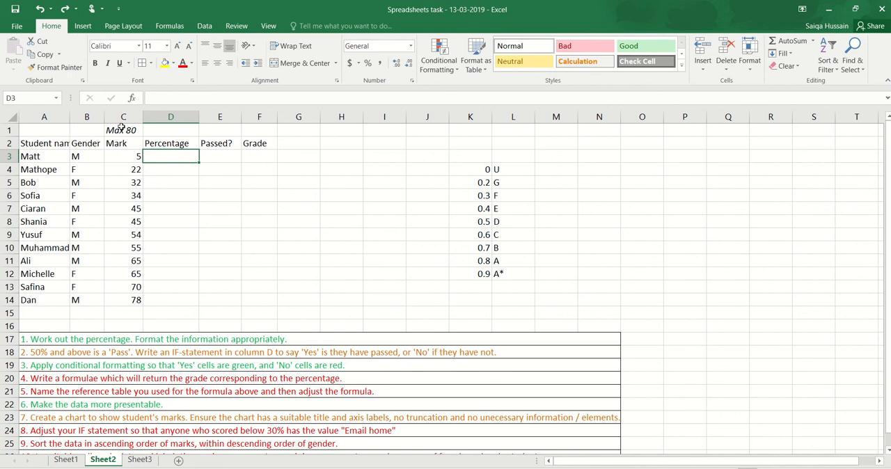
text(=)
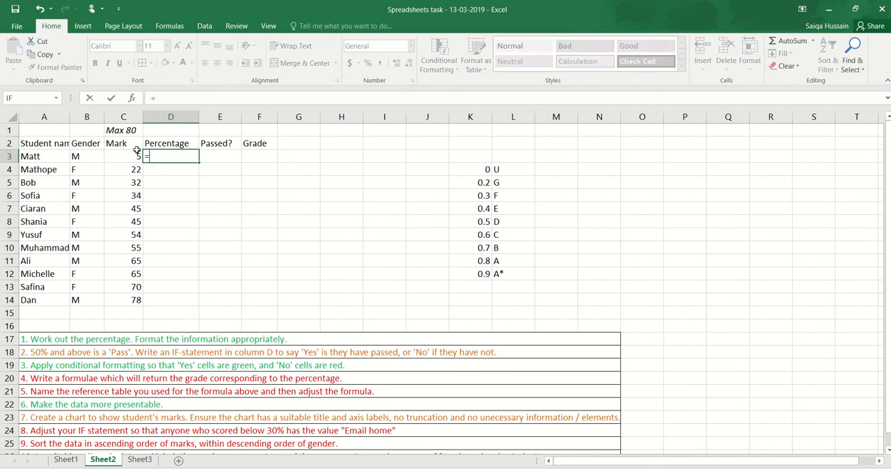
click(124, 158)
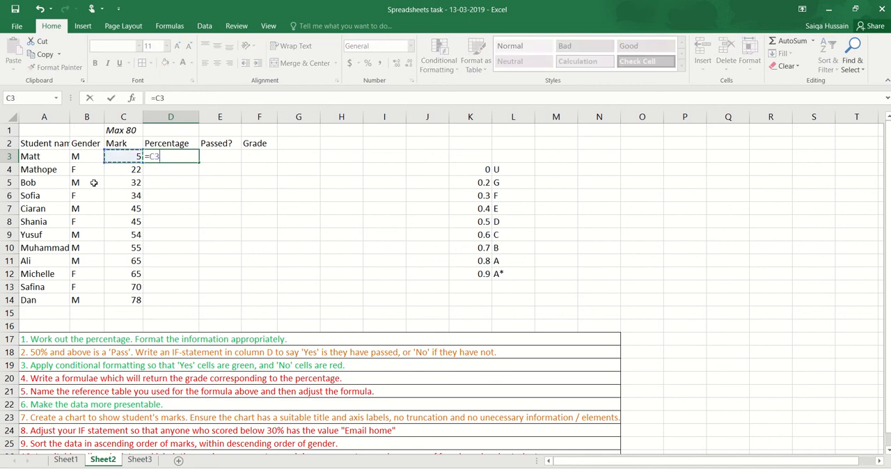
text(/80)
key(Return)
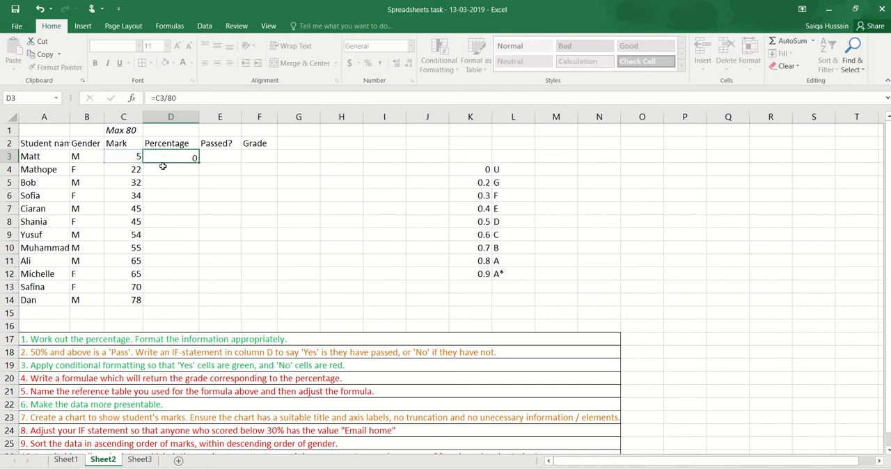
- Extend the percentage formula in D3 to =C3/80*100
click(168, 153)
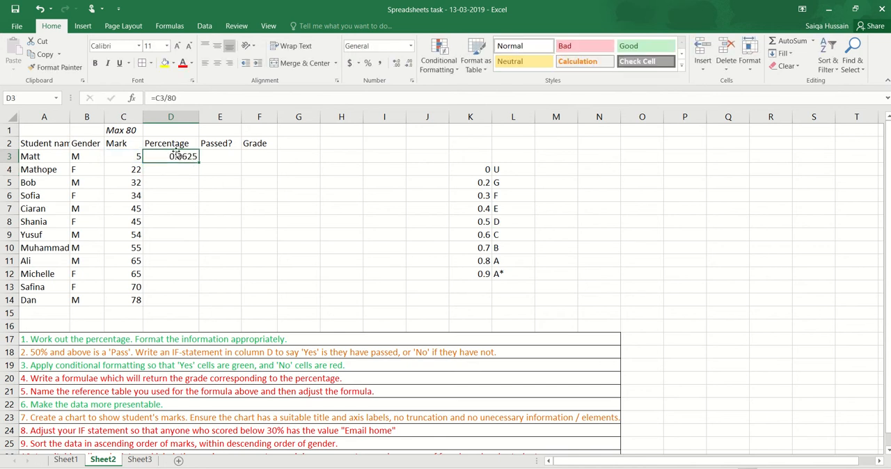
click(193, 101)
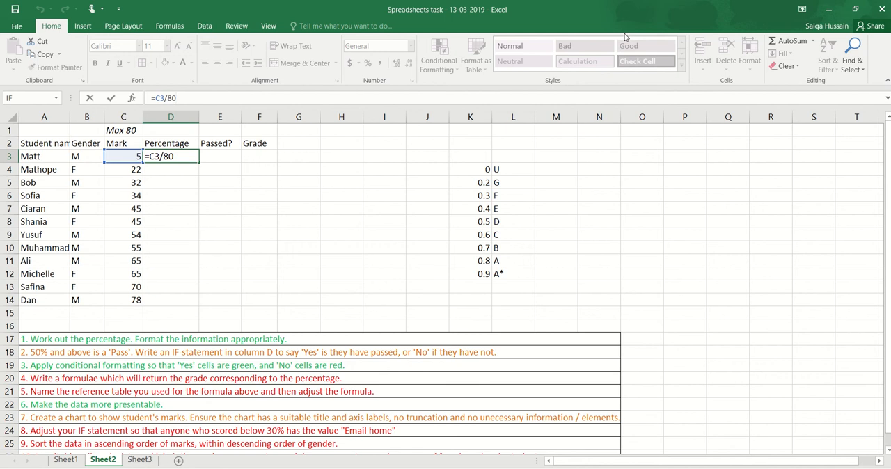
text(*100)
key(Return)
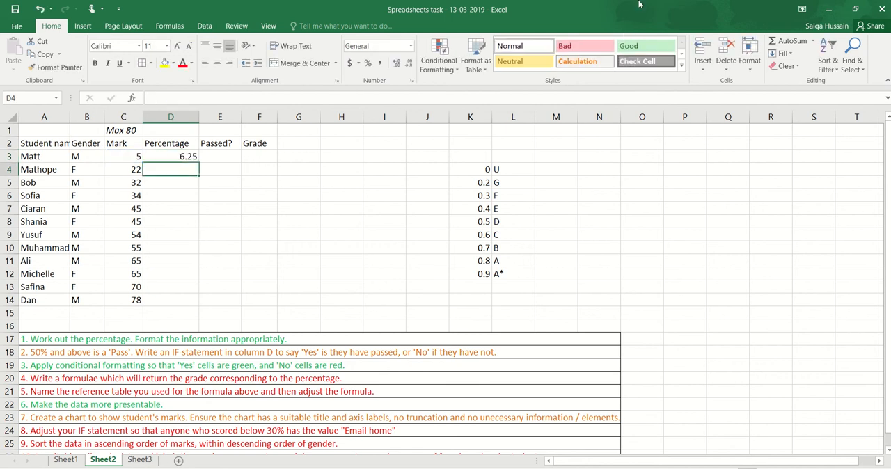
click(189, 195)
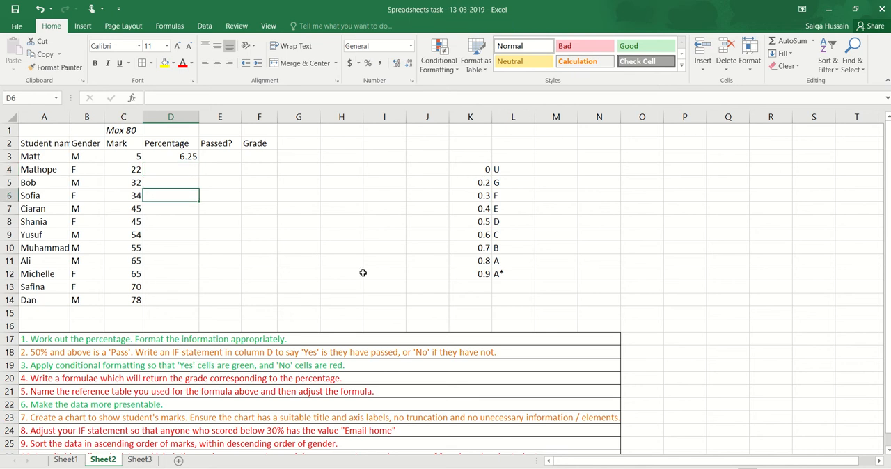
click(181, 152)
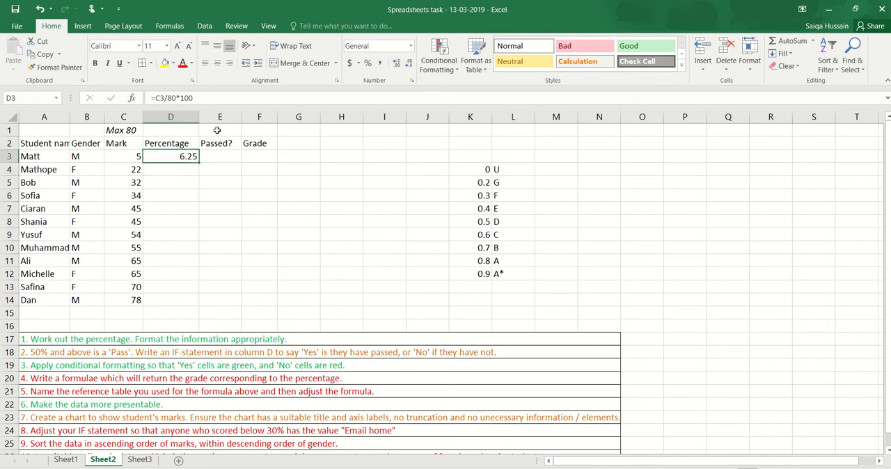
click(229, 341)
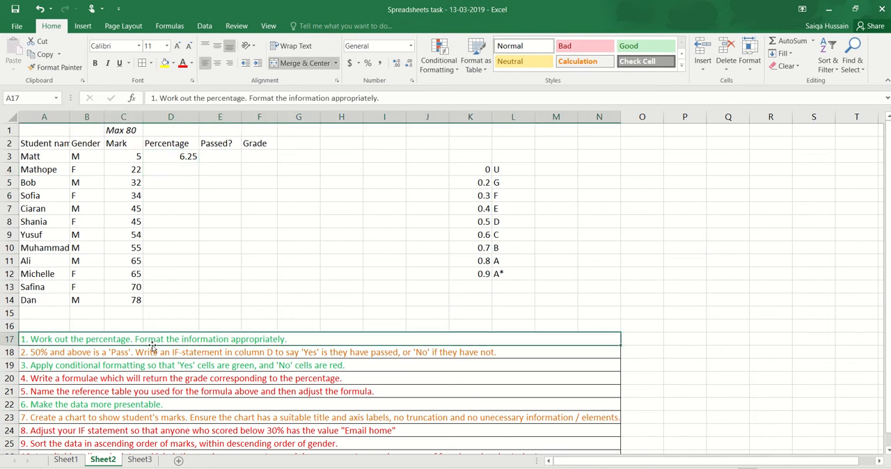
double_click(166, 154)
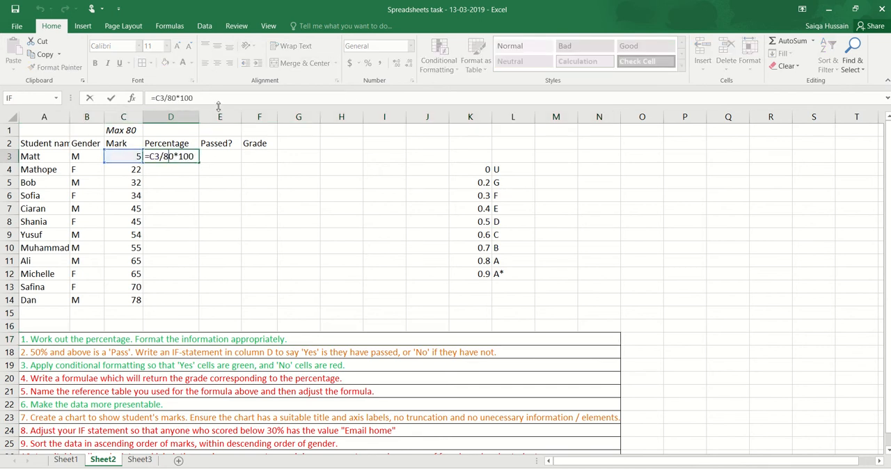
key(Return)
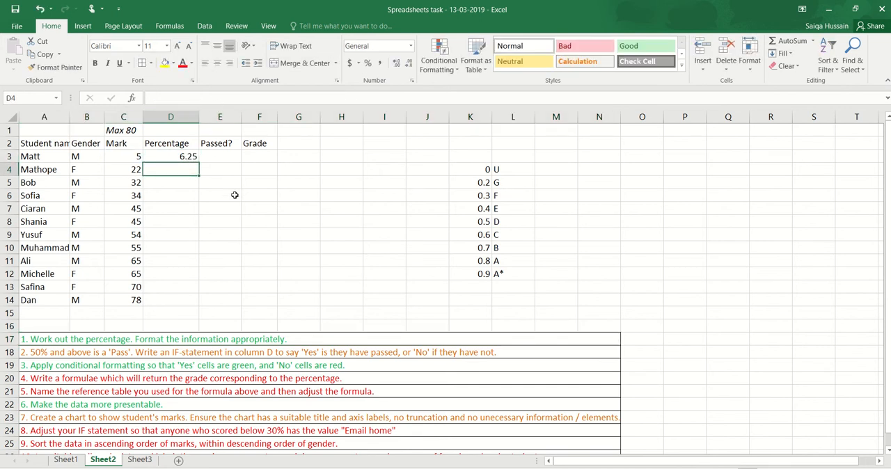
- Format cell D3 as Percentage with no decimal places
click(194, 158)
right_click(196, 160)
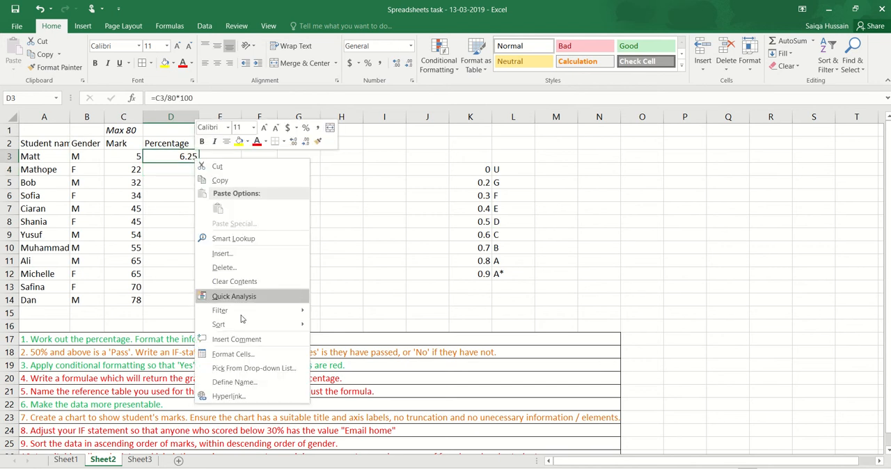
click(243, 355)
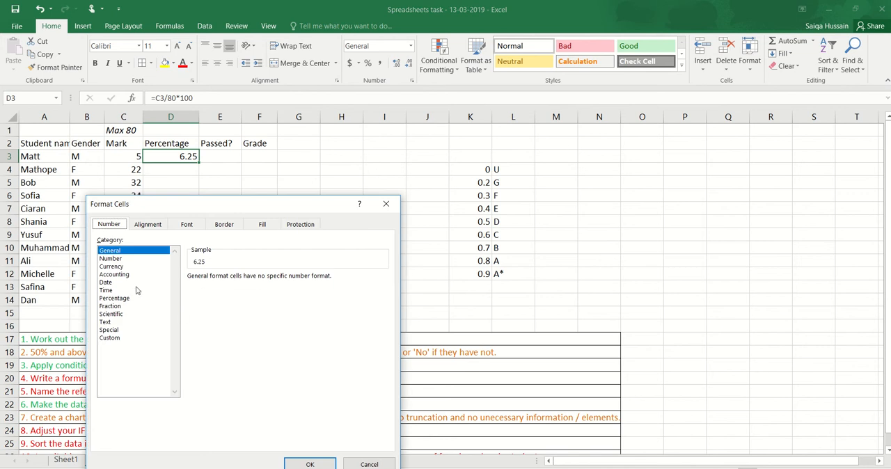
click(121, 299)
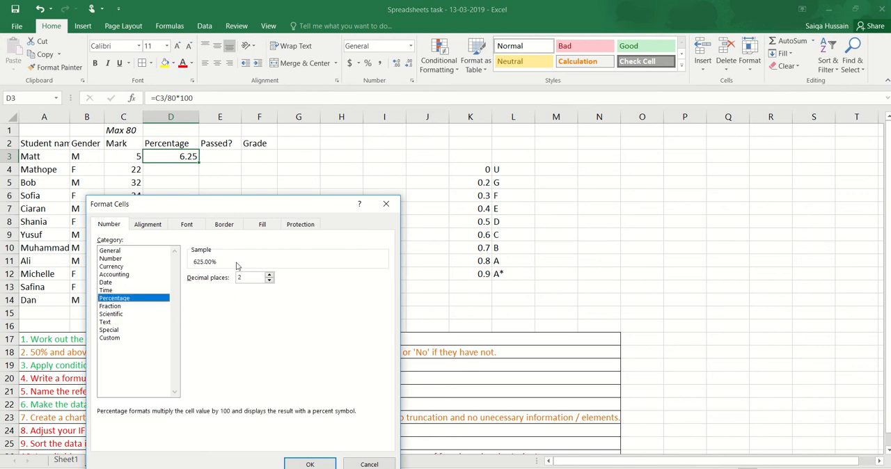
click(270, 281)
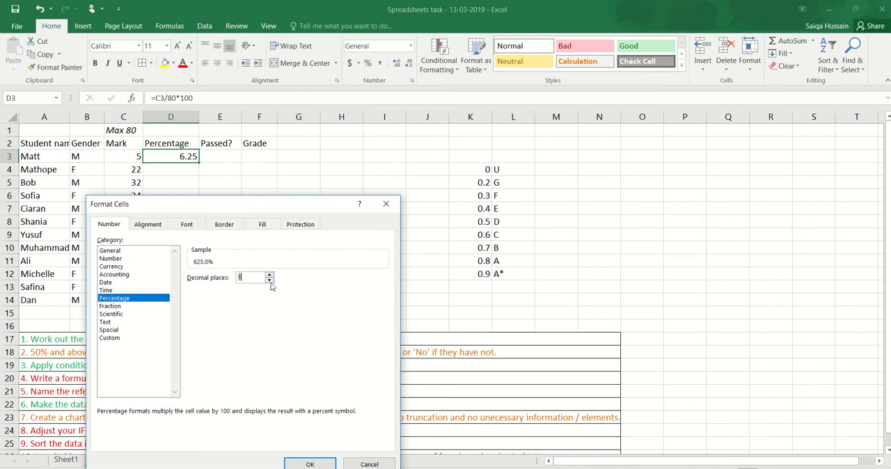
click(331, 461)
click(273, 178)
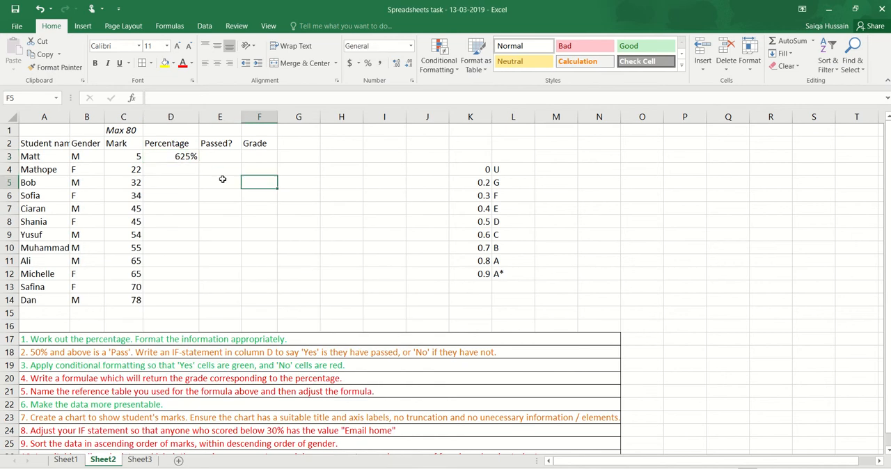
- Remove the multiplication by 100 from D3 so the formula reads =C3/80
click(181, 159)
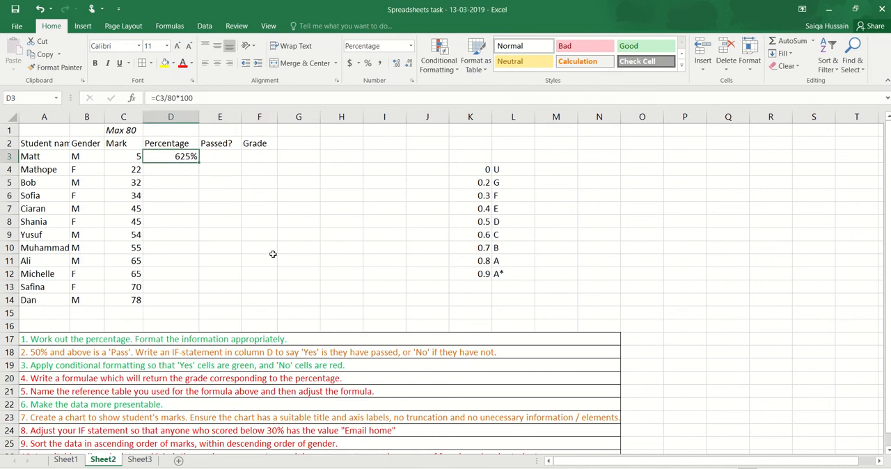
double_click(183, 98)
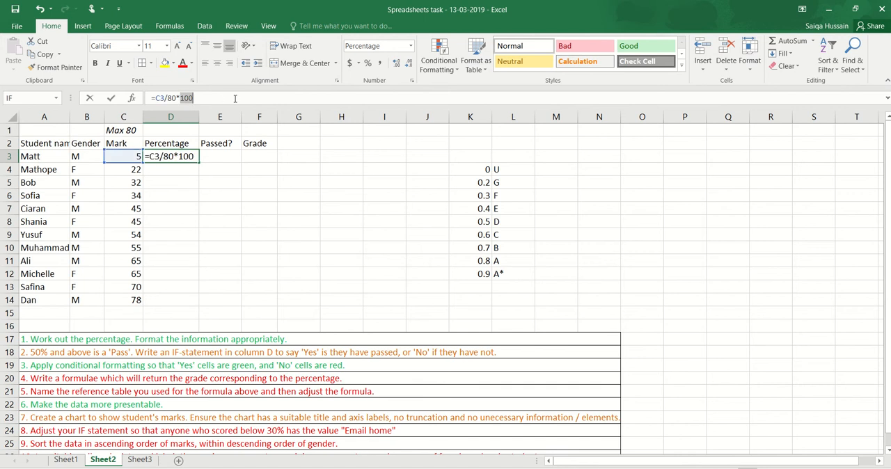
key(BackSpace)
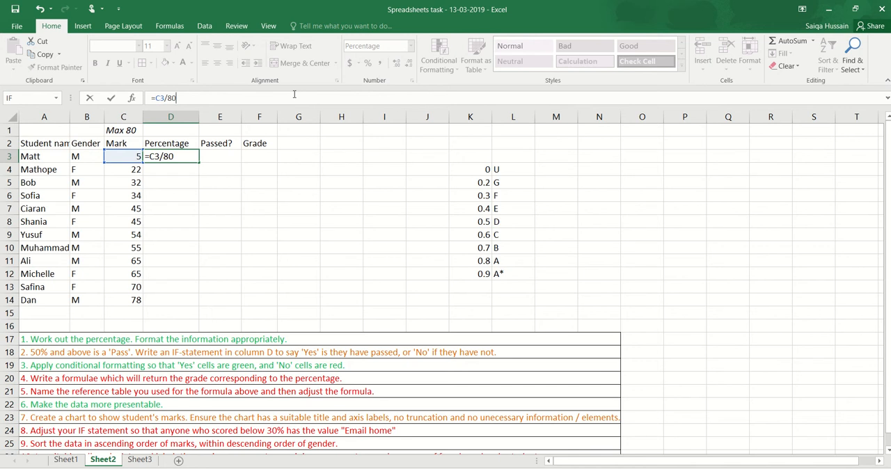
key(Return)
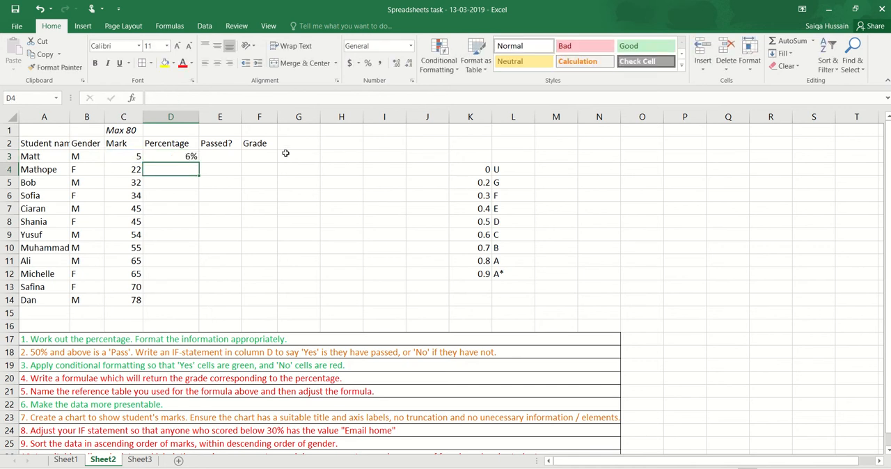
- Fill the percentage formula from D3 down to D14 for all students
click(189, 155)
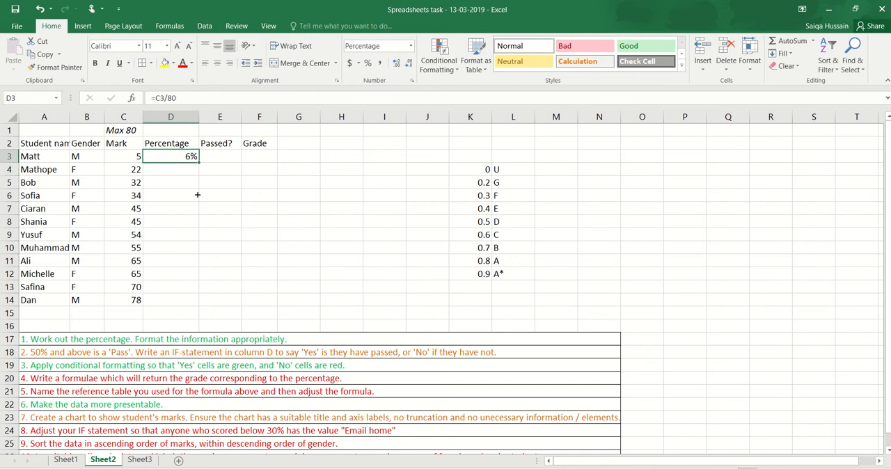
drag(198, 195, 211, 310)
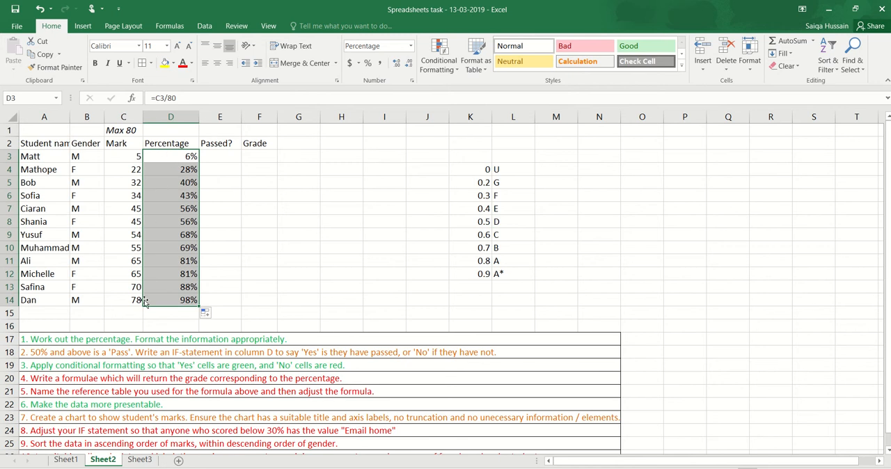
click(177, 175)
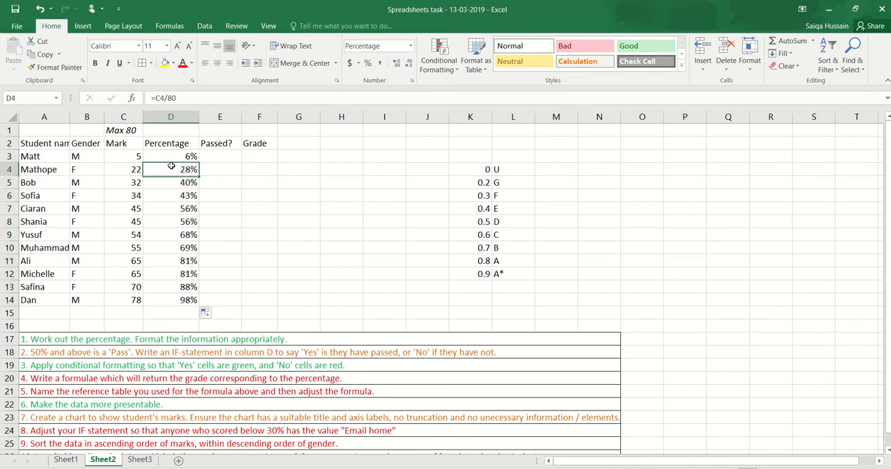
- Replace the maximum mark label in C1 with the plain number 80
click(135, 128)
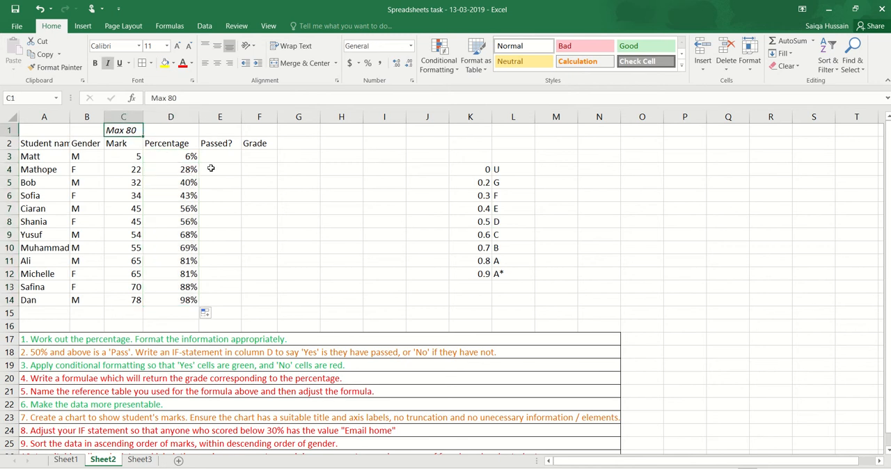
text(80)
key(Return)
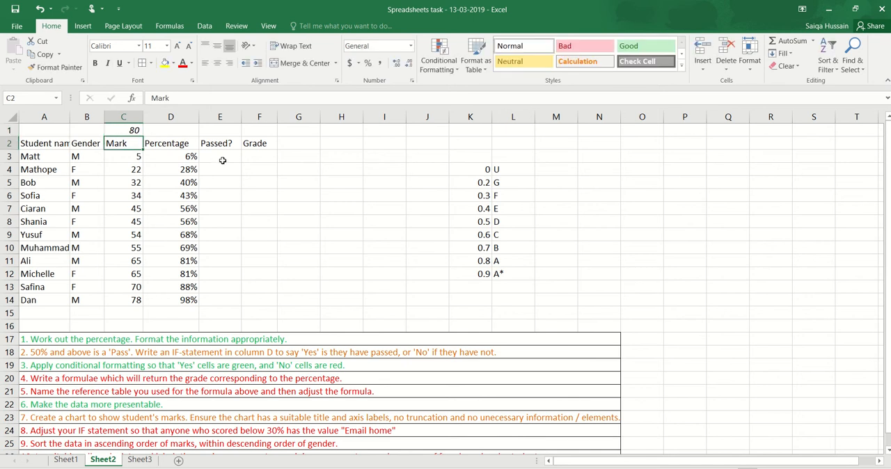
- Replace the formula in D3 with =C3/C1 to divide the mark by the maximum mark cell
click(193, 157)
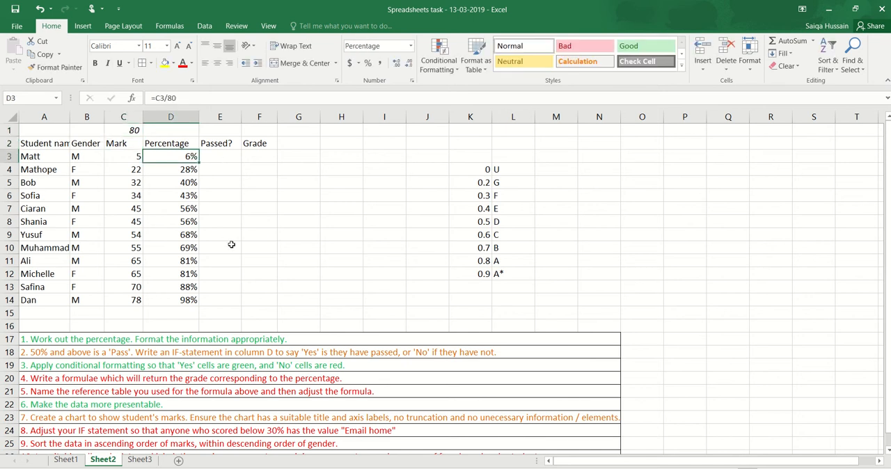
text(=)
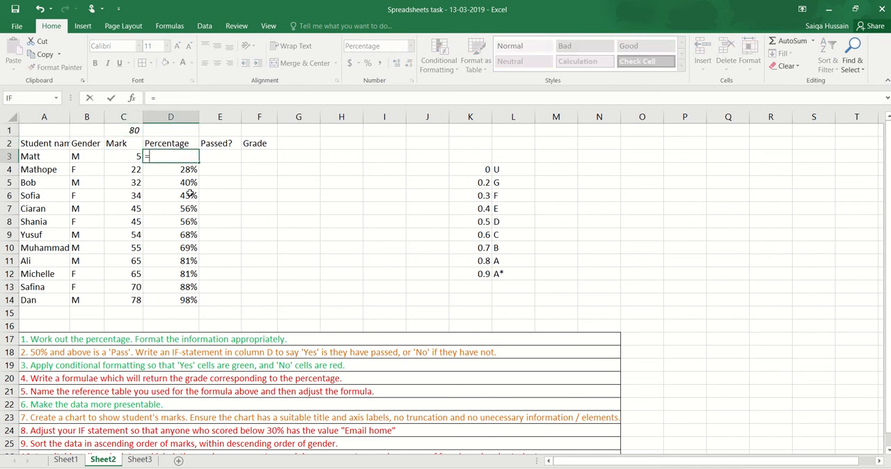
click(137, 156)
text(/)
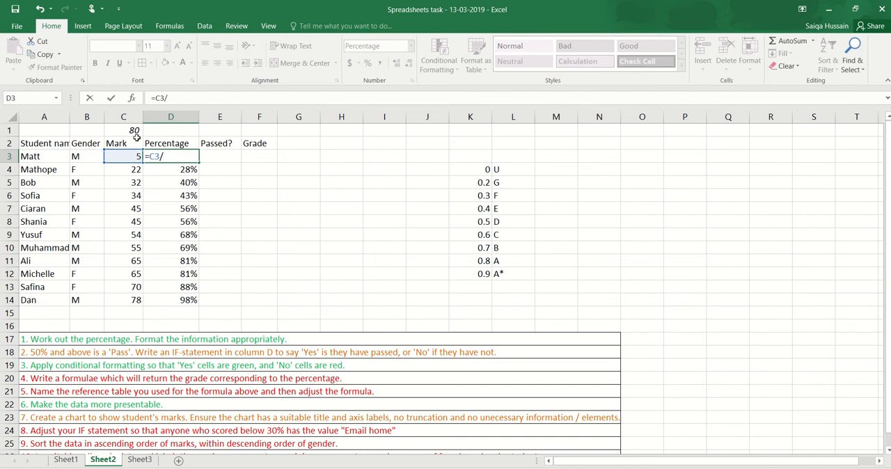
click(137, 131)
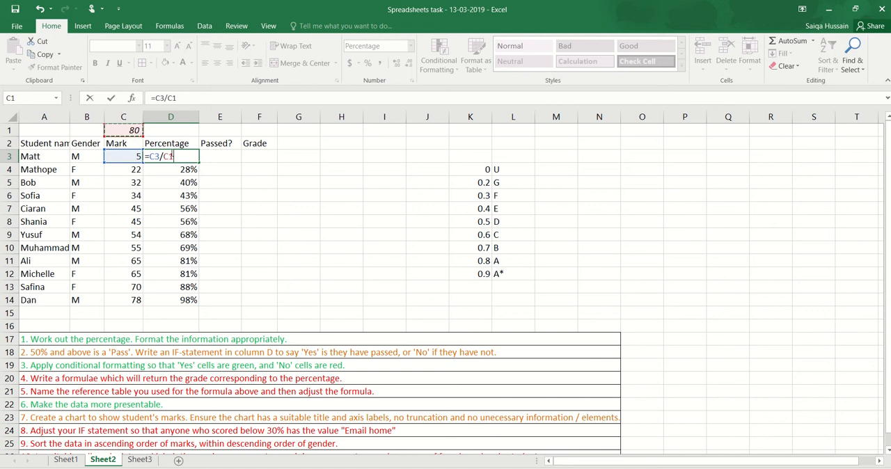
key(Return)
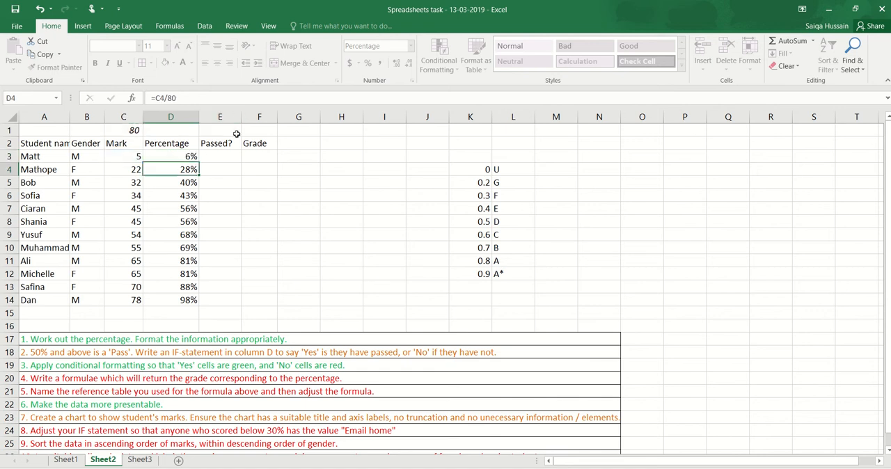
- Fill the =C3/C1 formula from D3 down to D14
click(190, 156)
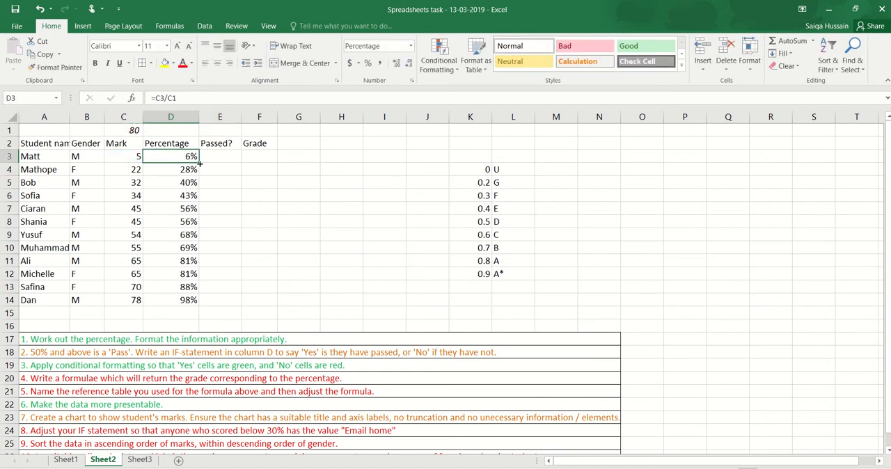
drag(199, 163, 200, 305)
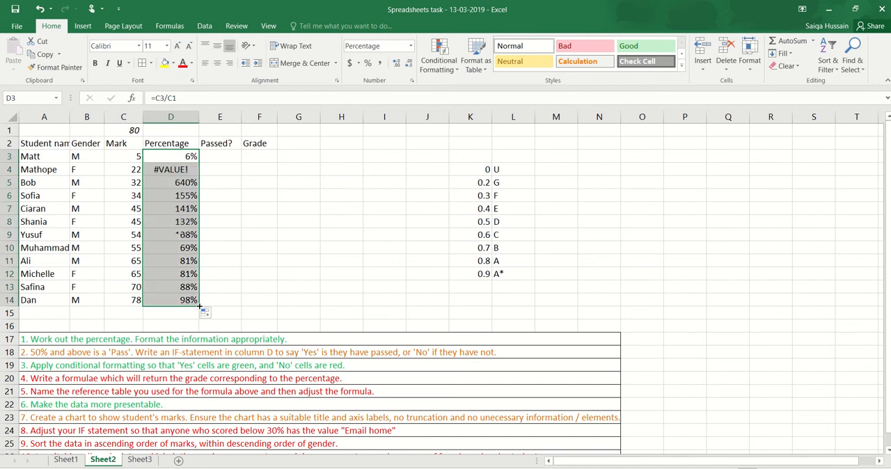
- Examine the copied percentage formulas in column D to see which cells each one references
click(162, 197)
click(171, 221)
click(169, 274)
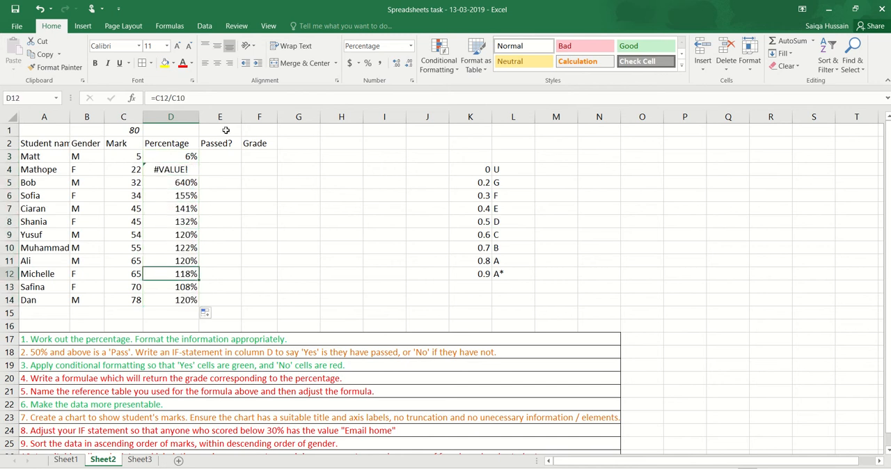
click(169, 158)
click(173, 98)
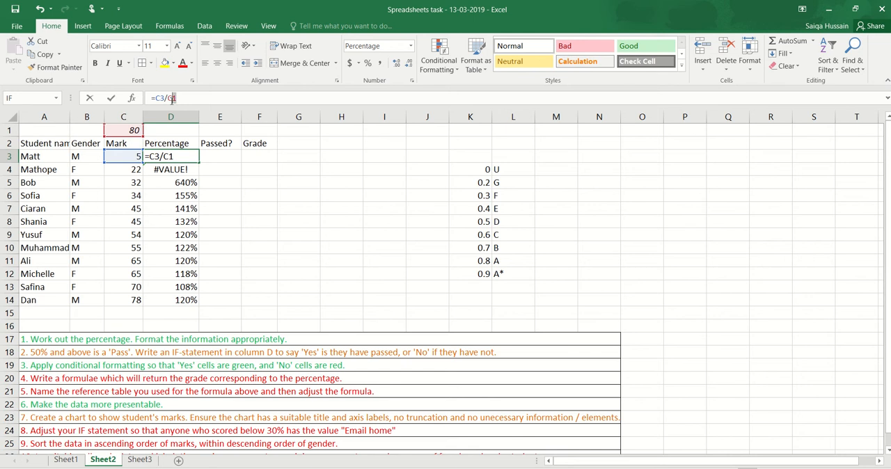
key(Return)
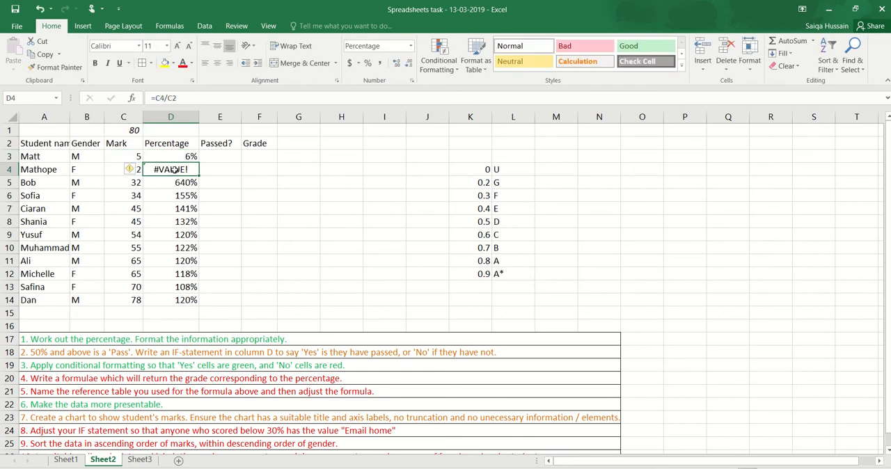
double_click(175, 169)
key(Return)
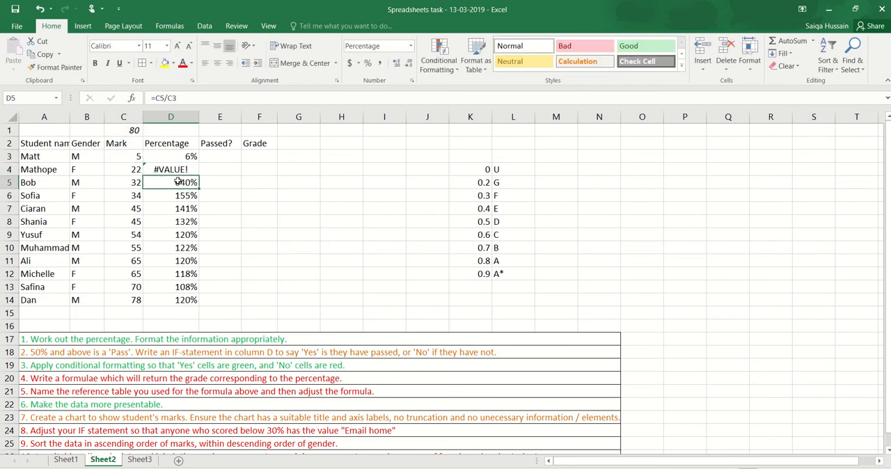
double_click(175, 182)
key(Return)
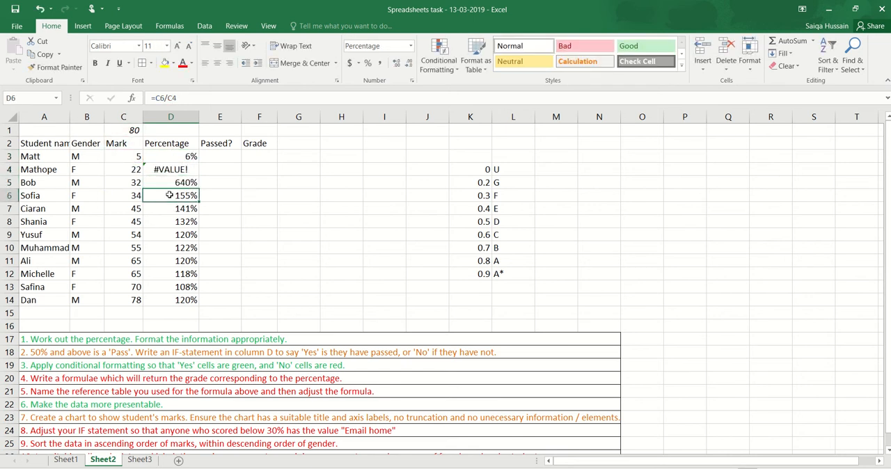
double_click(173, 196)
key(Return)
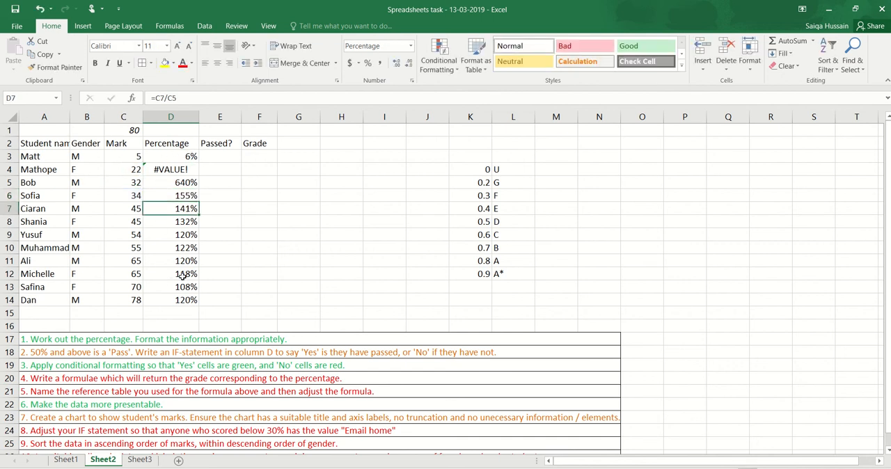
- Make the maximum mark reference in D3 absolute so the formula reads =C3/$C$1
double_click(188, 156)
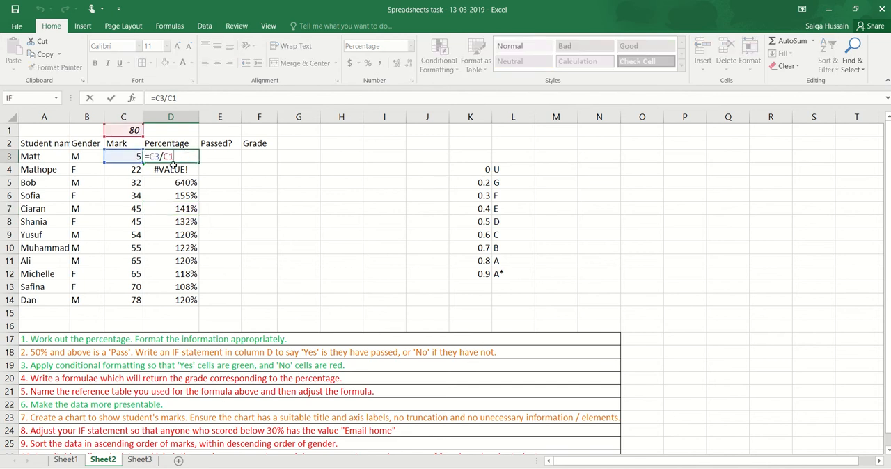
key(F4)
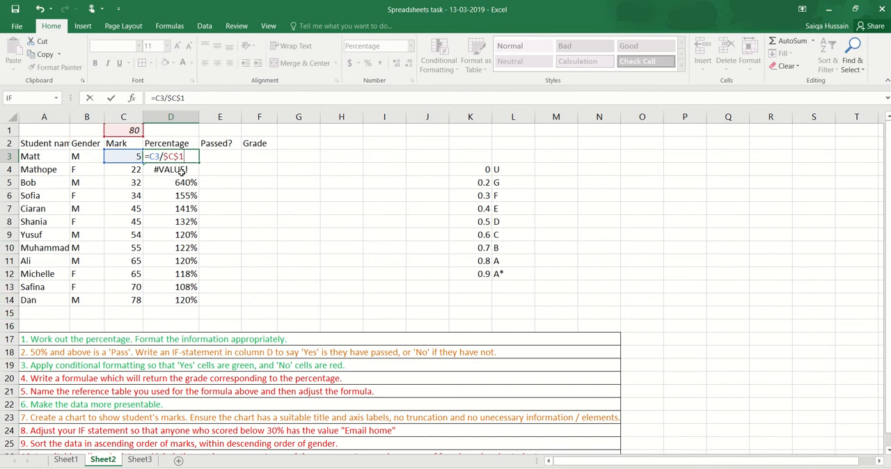
key(Return)
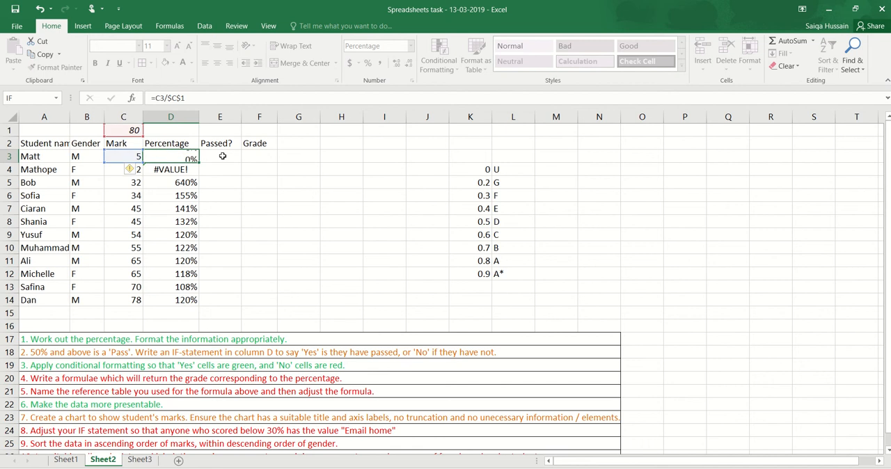
- Fill the absolute-reference percentage formula from D3 down to D14 for all students
click(196, 159)
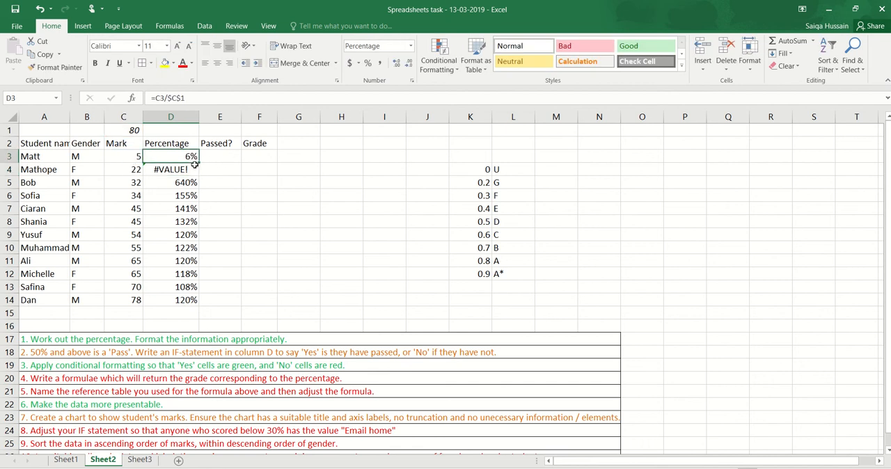
drag(199, 165, 203, 307)
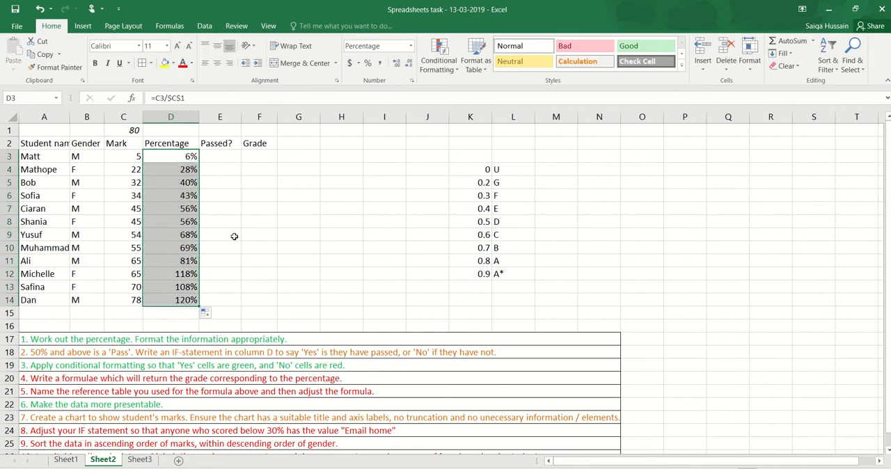
click(235, 225)
click(180, 149)
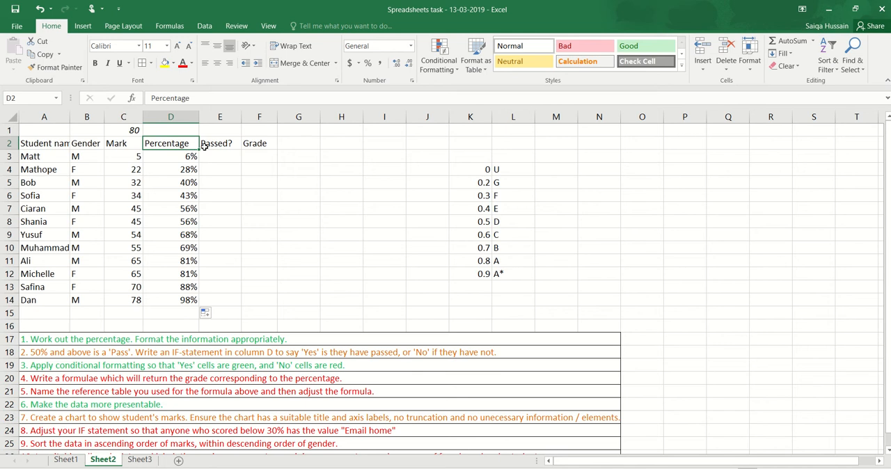
click(168, 156)
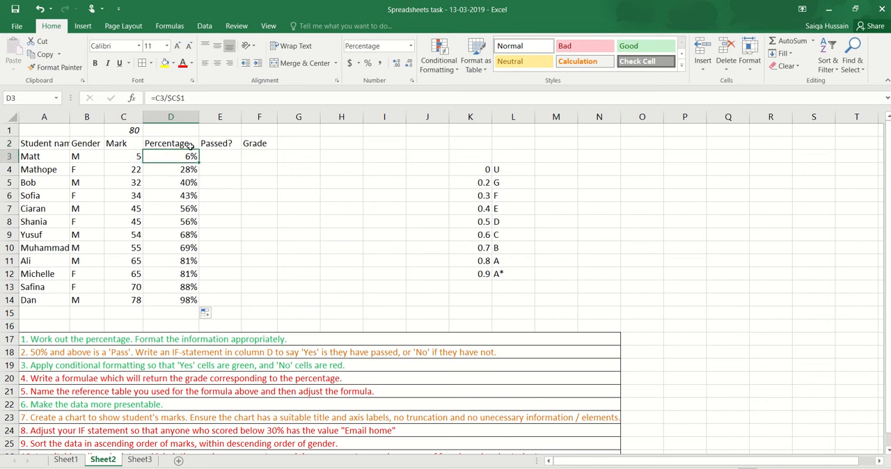
- Highlight the task 1 instruction in row 17 with a yellow fill
click(255, 339)
click(166, 64)
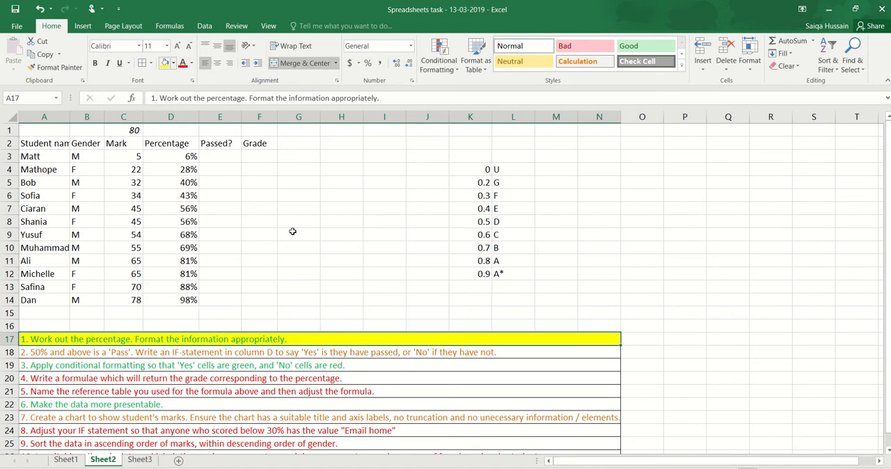
- Edit the task 2 instruction in A18 so the IF-statement is written in column E
key(Down)
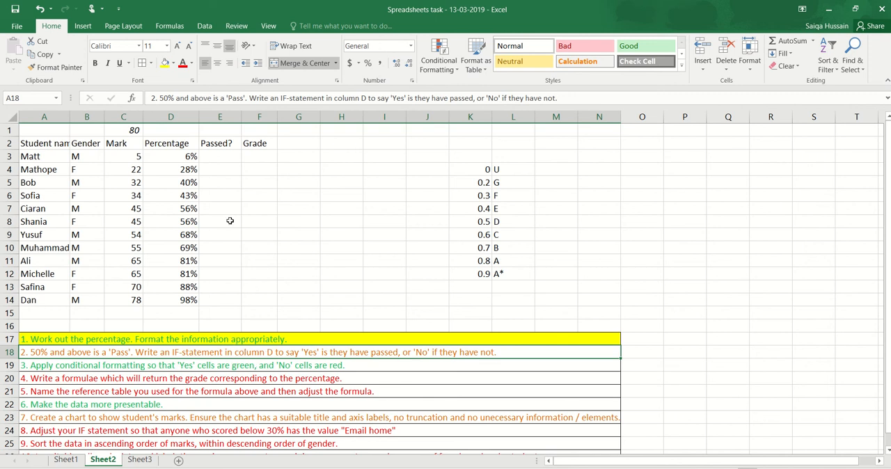
double_click(271, 353)
key(BackSpace)
text(E)
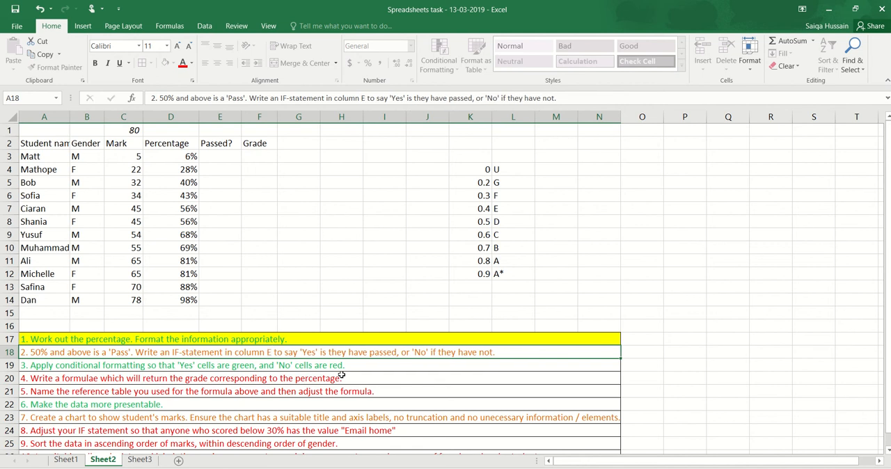
key(Return)
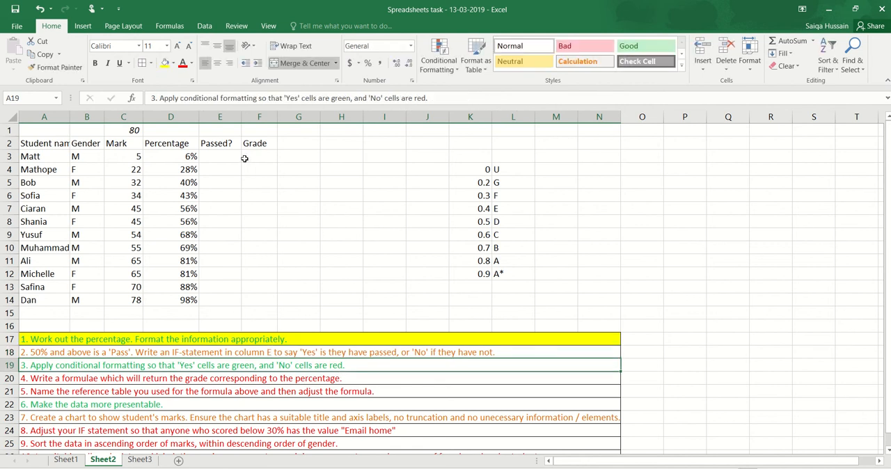
- Correct the typo in the task 2 instruction so it reads 'if they have passed'
drag(215, 161, 214, 302)
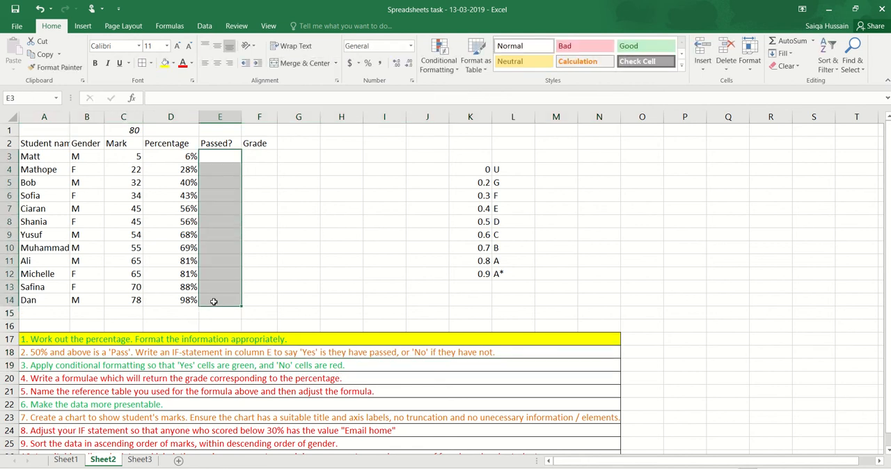
double_click(325, 355)
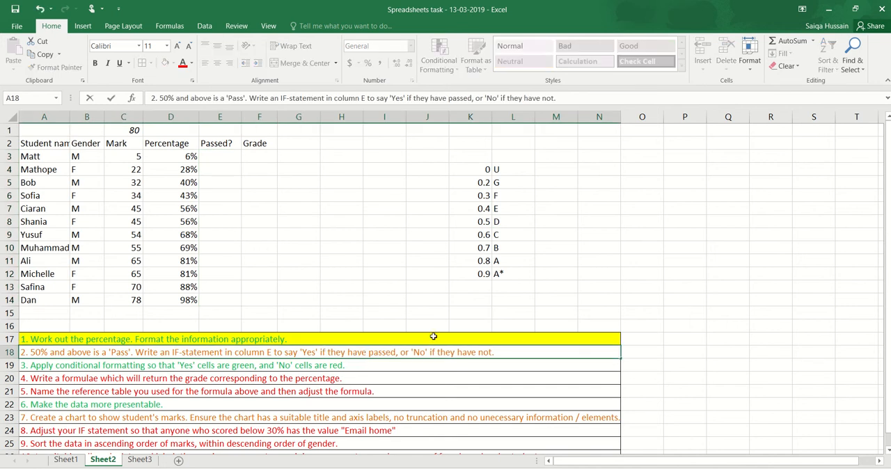
key(Return)
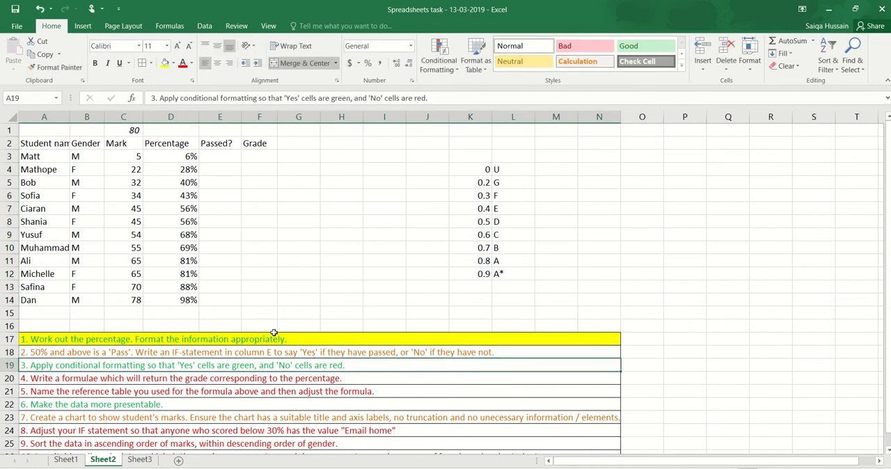
click(226, 208)
drag(225, 154, 221, 300)
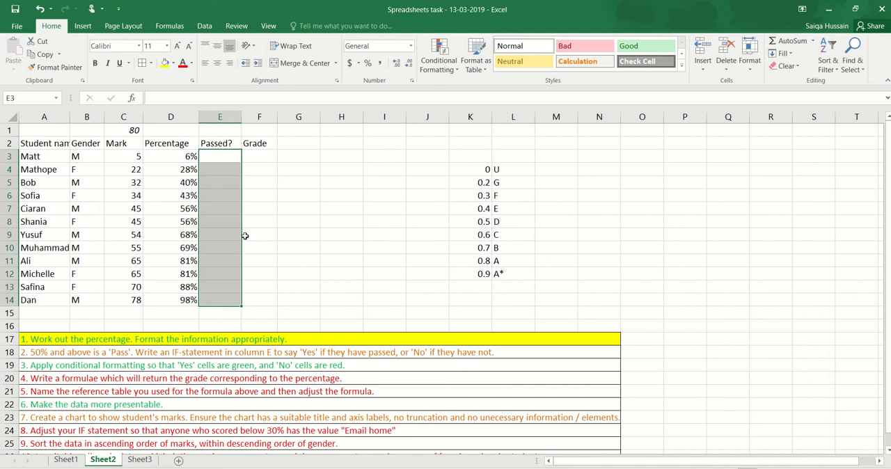
click(206, 250)
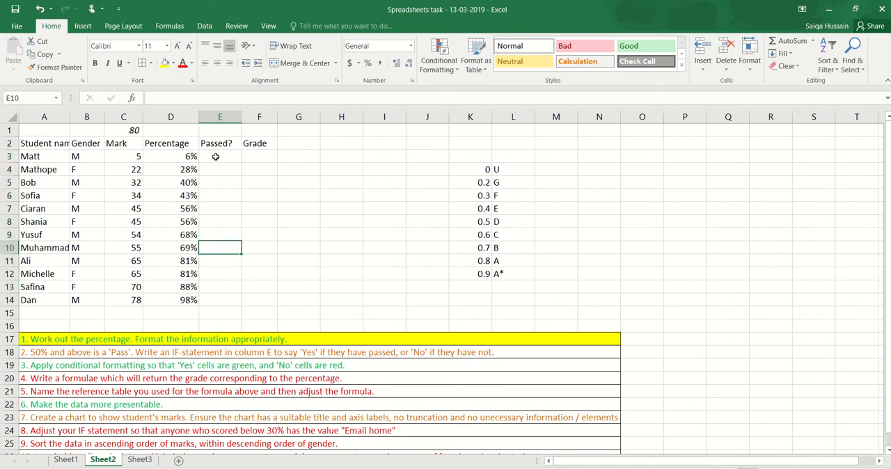
- Insert the IF function from the All category into E3 and open its arguments, keeping the student data uncovered
click(216, 157)
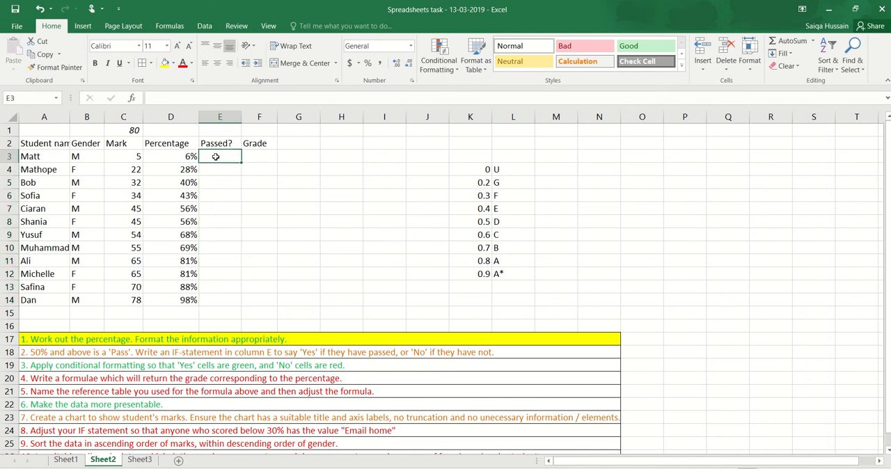
click(167, 28)
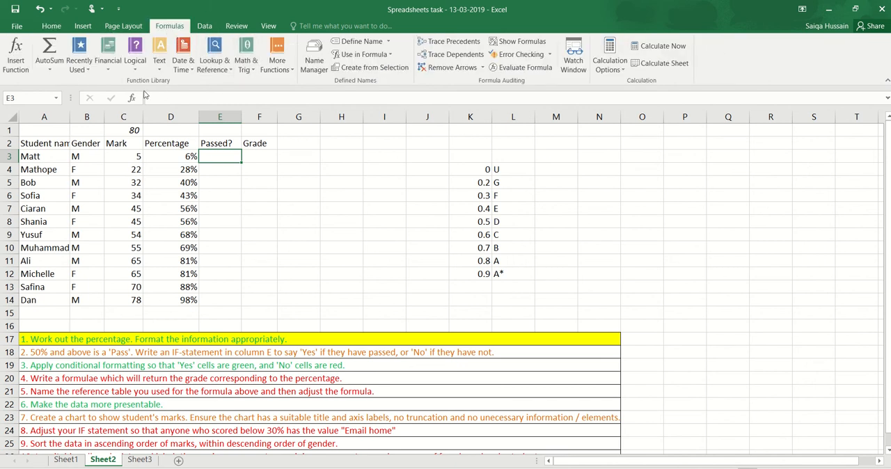
click(138, 69)
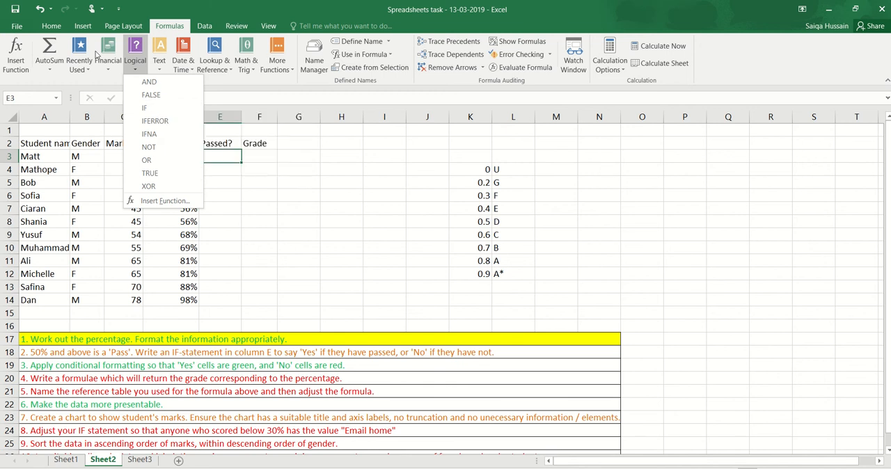
click(278, 68)
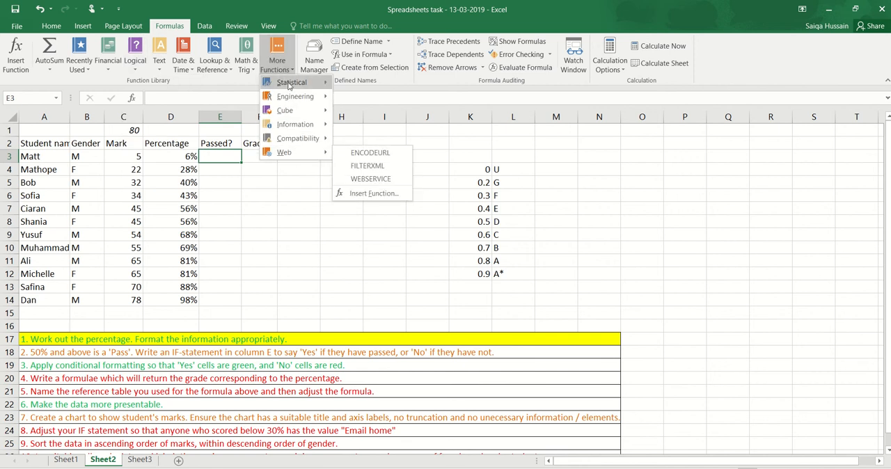
mouse_move(286, 110)
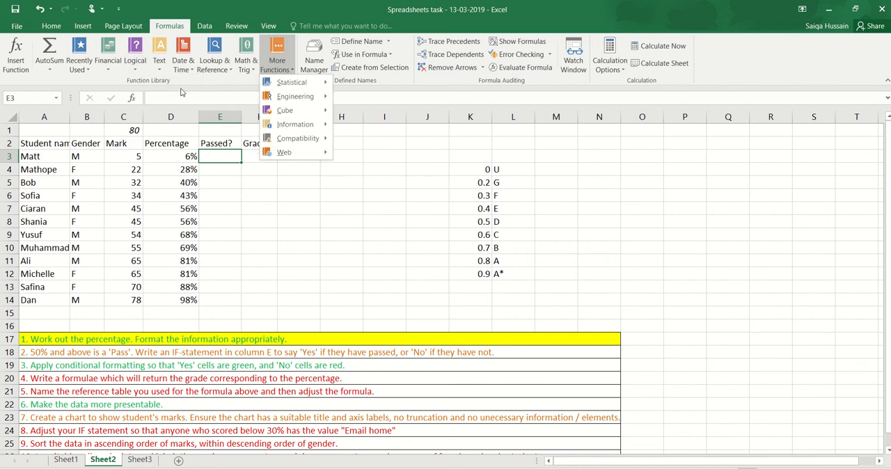
click(300, 227)
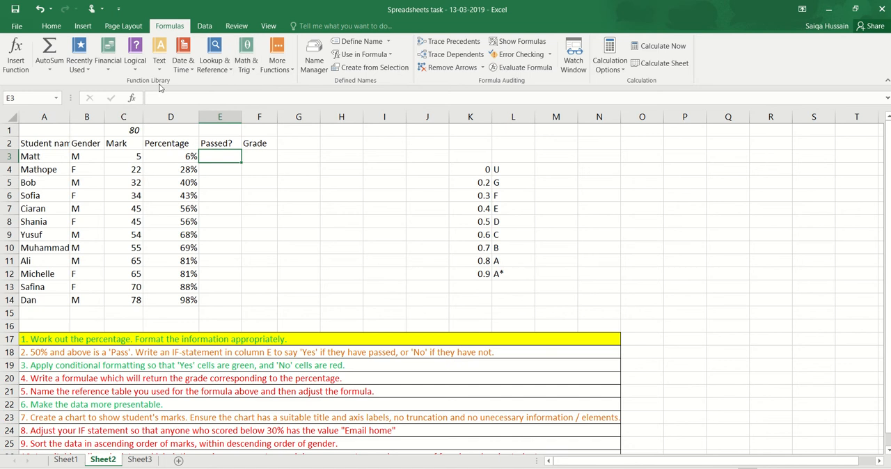
click(15, 62)
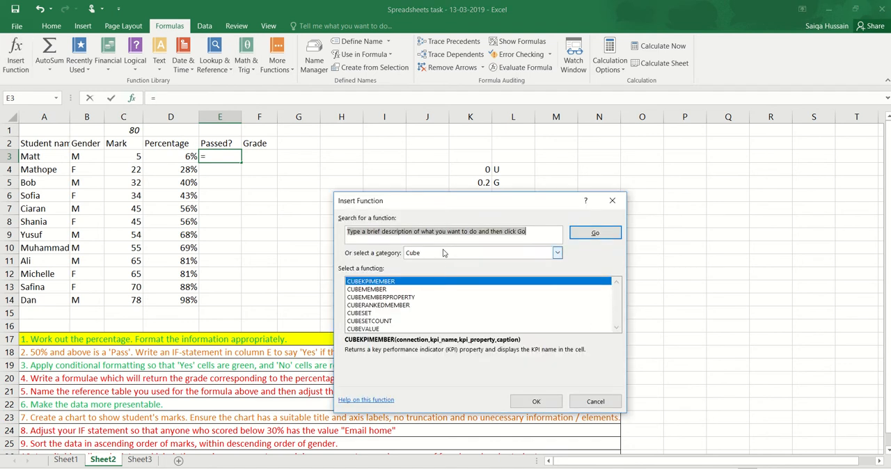
click(444, 253)
click(418, 265)
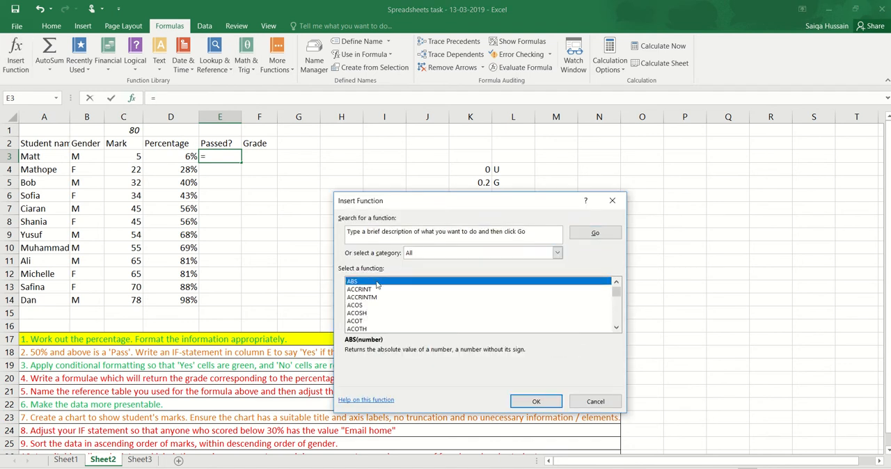
key(i)
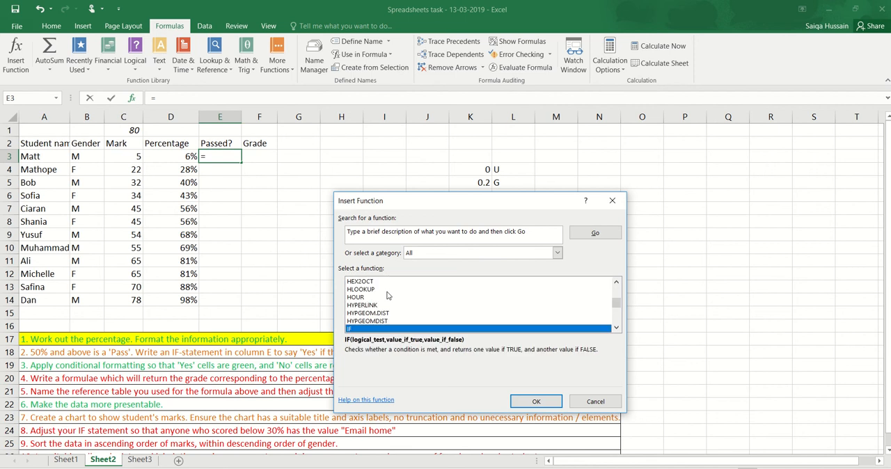
double_click(366, 330)
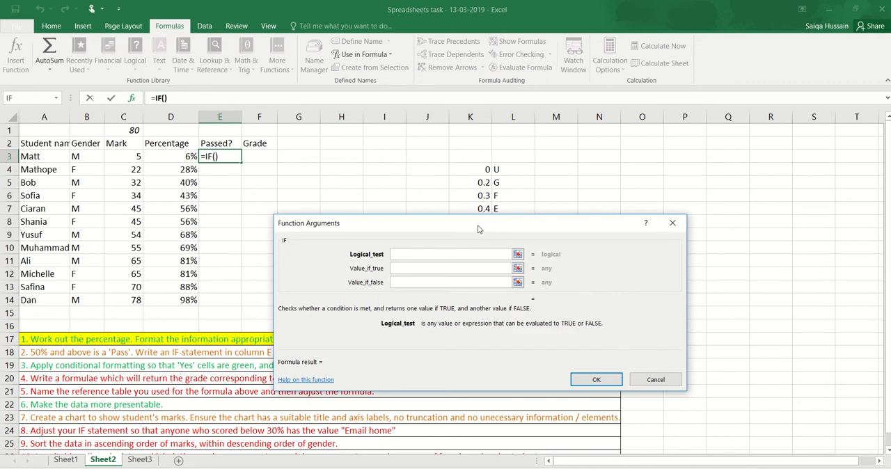
drag(478, 228, 449, 169)
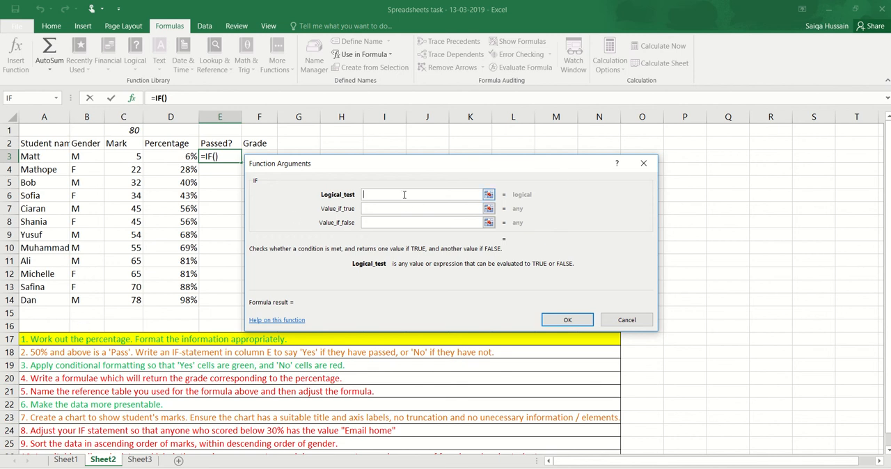
- Set the logical test of the IF function in E3 to D3>=0.5
click(169, 155)
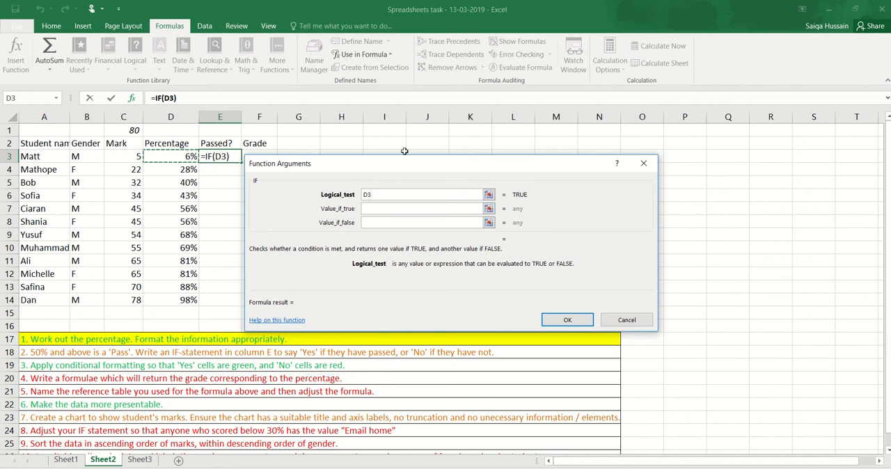
text(>)
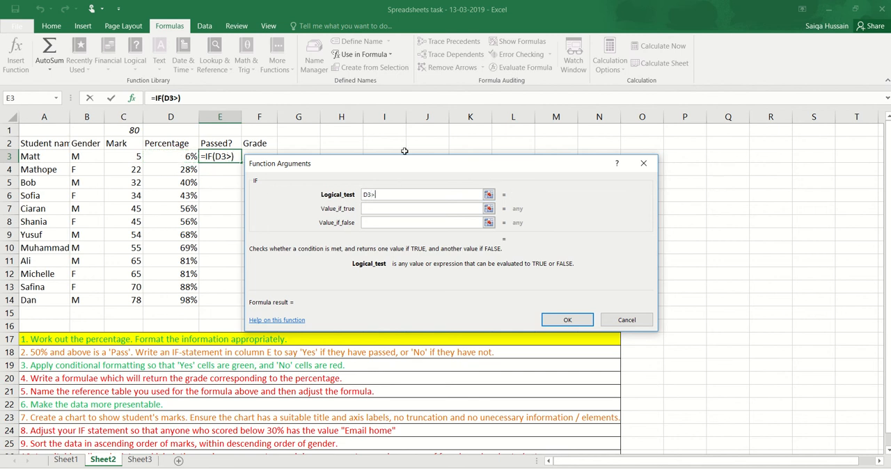
text(=50%)
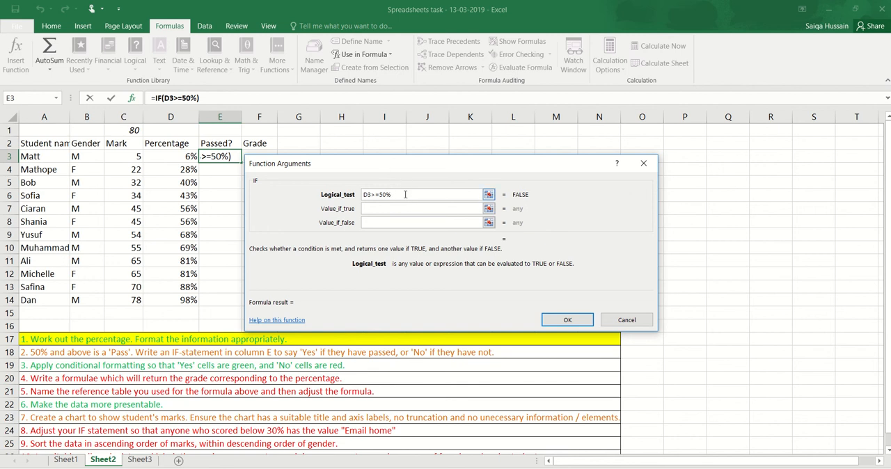
key(BackSpace)
key(BackSpace)
key(BackSpace)
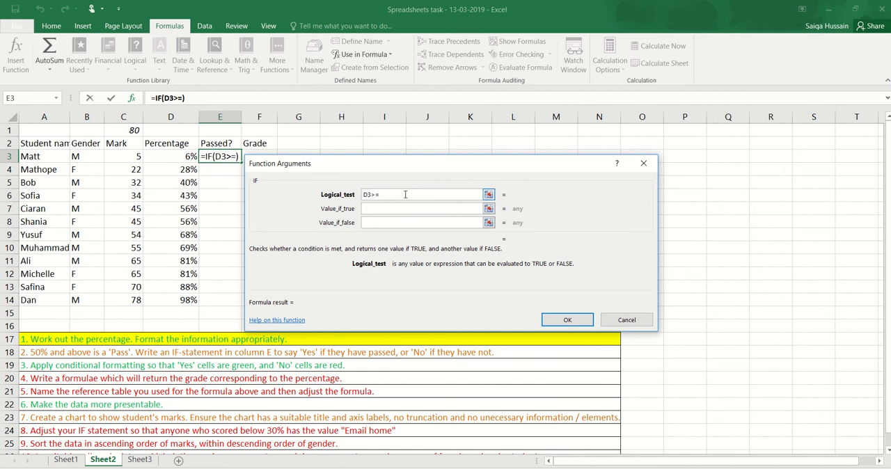
text(0.5)
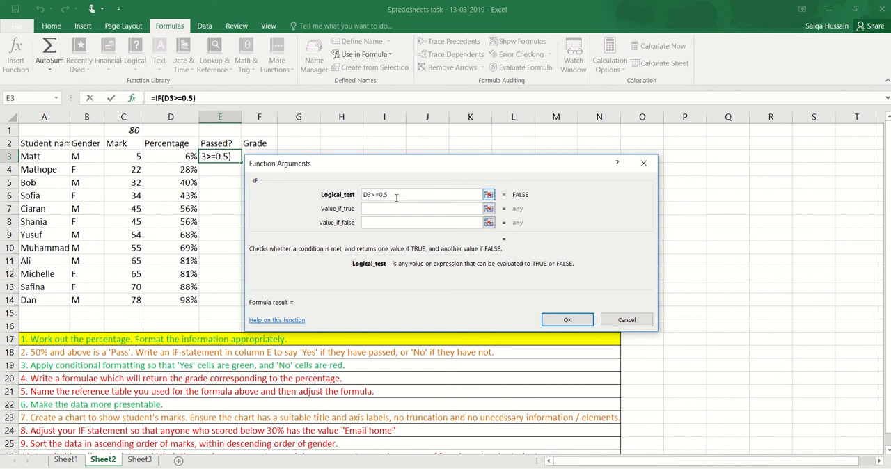
- Return Yes if the test is true and No if it is false, and confirm the IF function in E3
key(Tab)
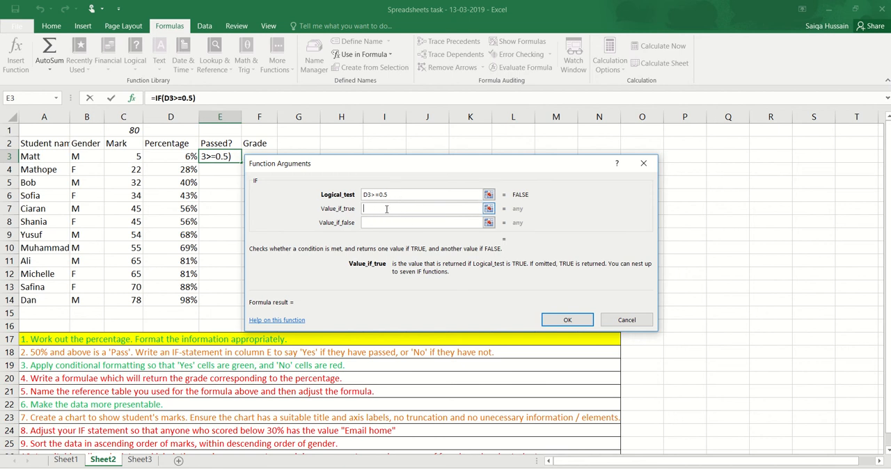
text(Yes)
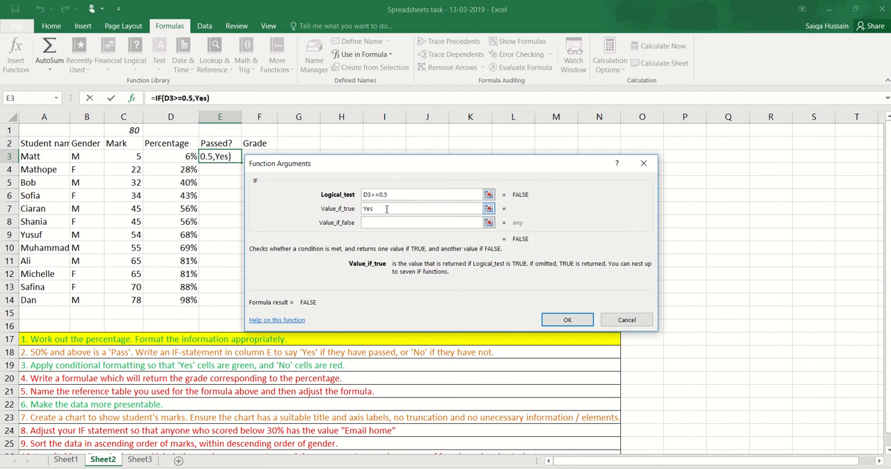
key(Tab)
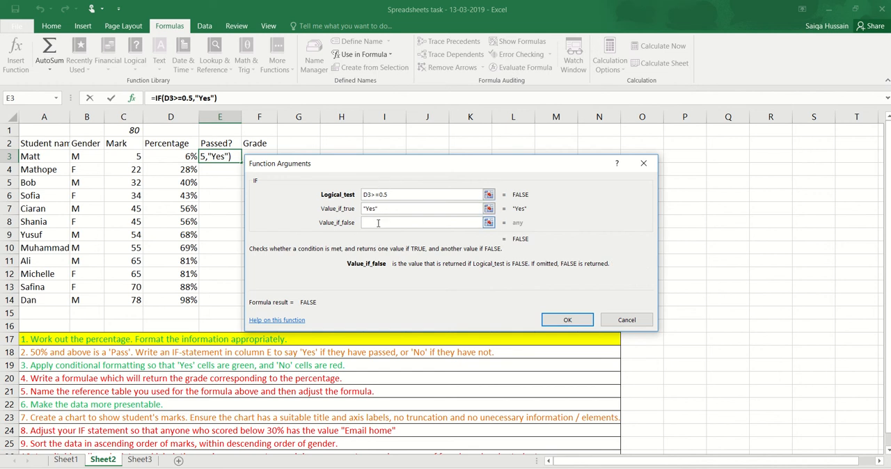
text(No)
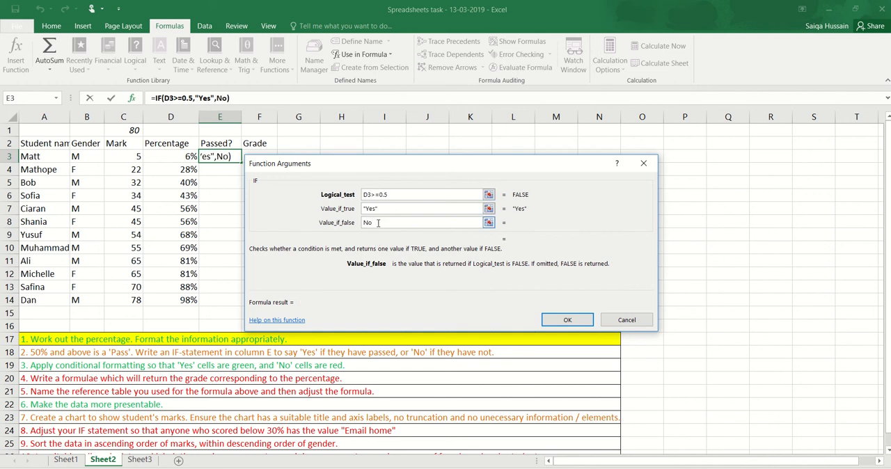
click(408, 209)
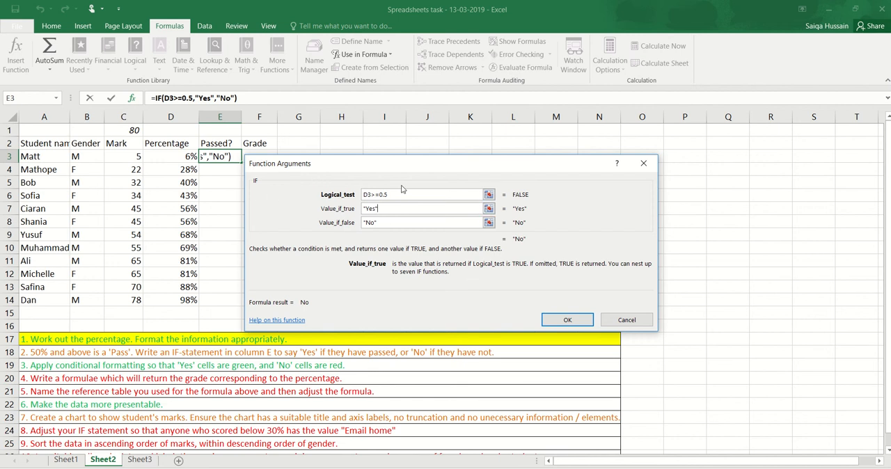
drag(404, 188, 387, 213)
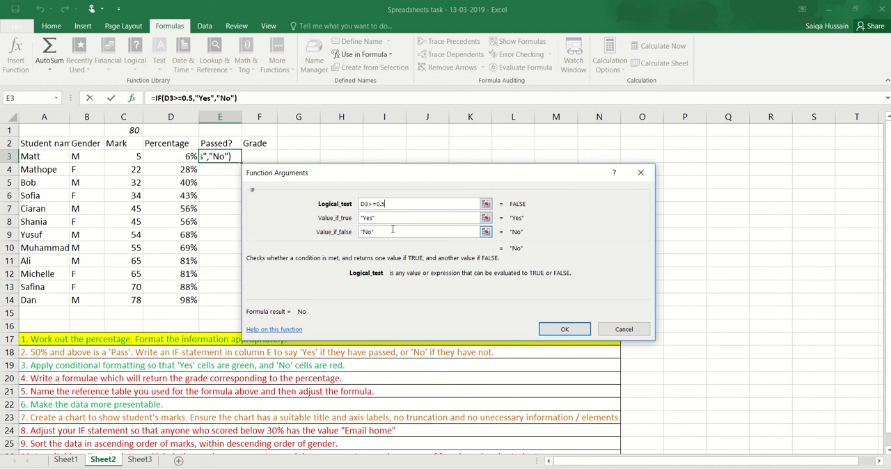
click(391, 218)
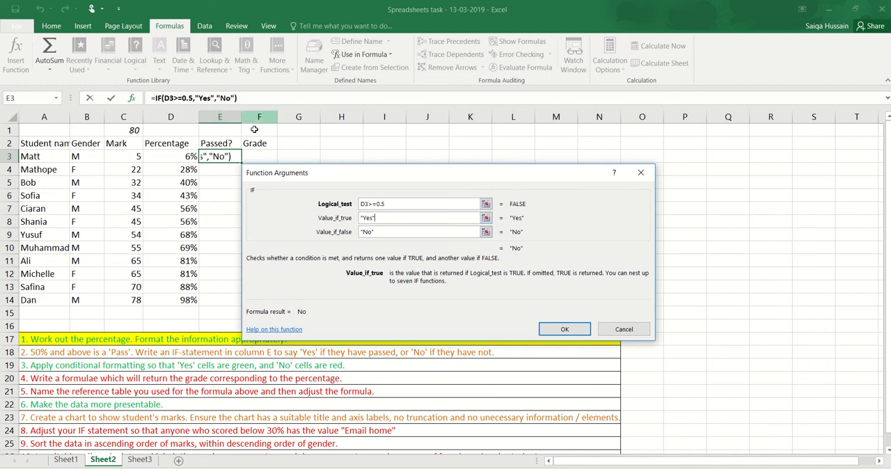
click(563, 330)
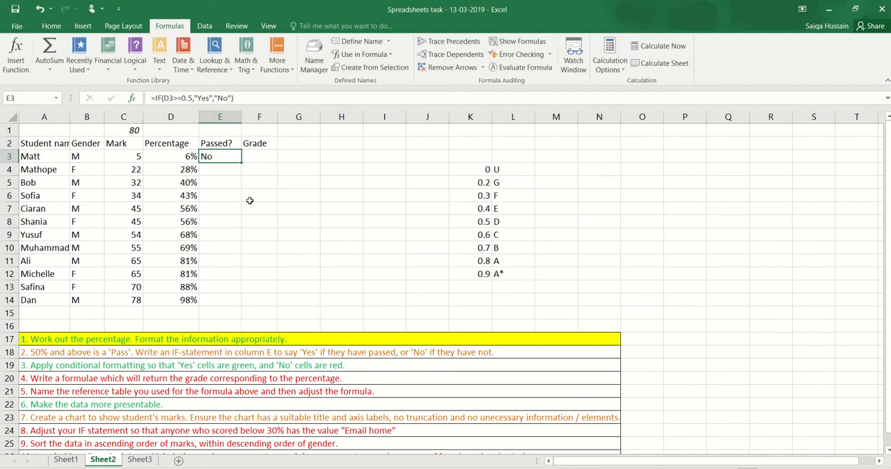
- Write the formula =IF(D4>=50%,"Yes","No") directly in cell E4
click(227, 170)
text(=)
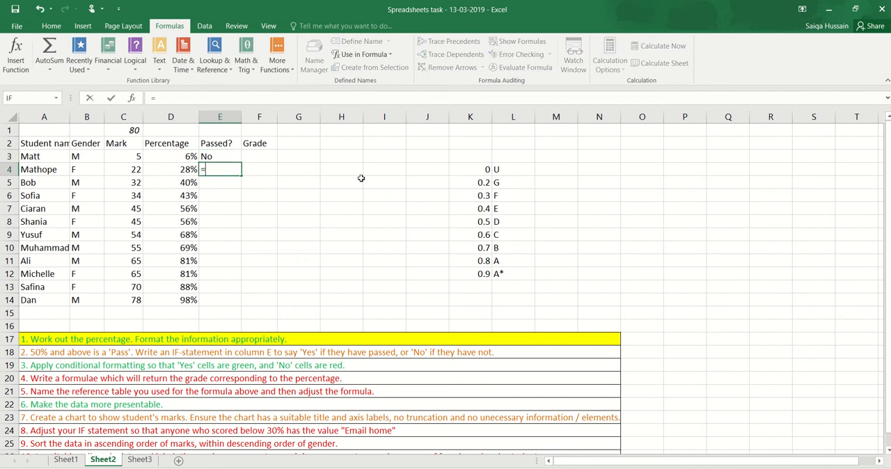
text(IF)
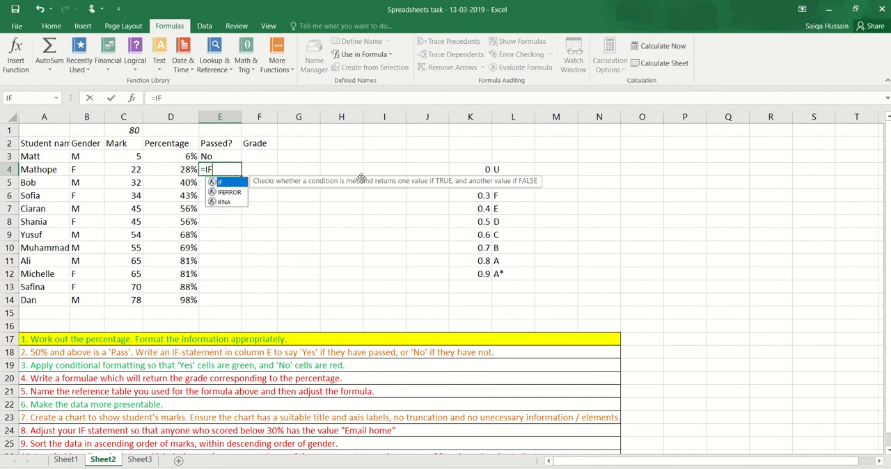
text(()
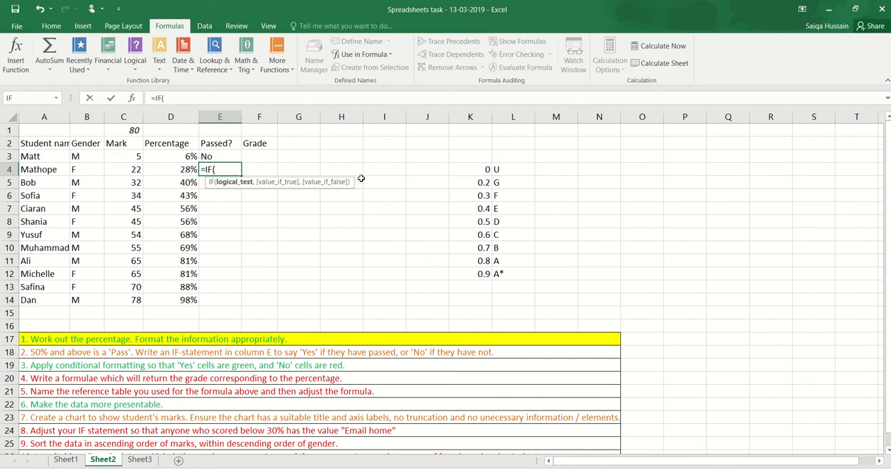
click(190, 172)
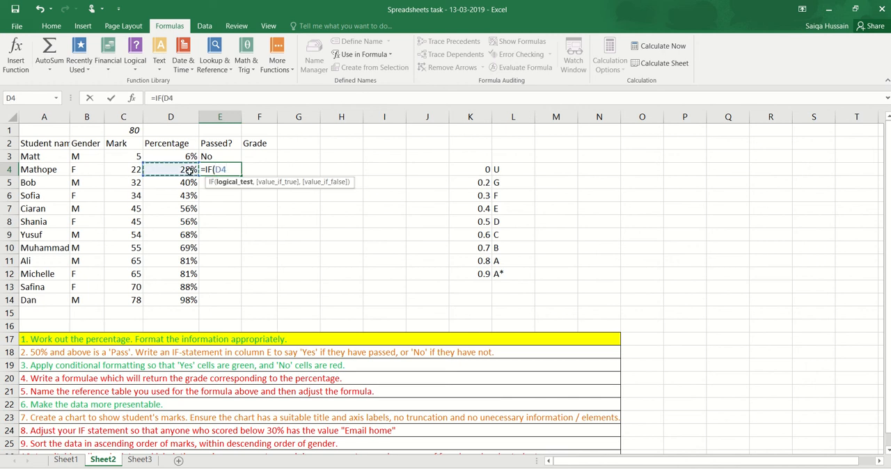
text(>=50%)
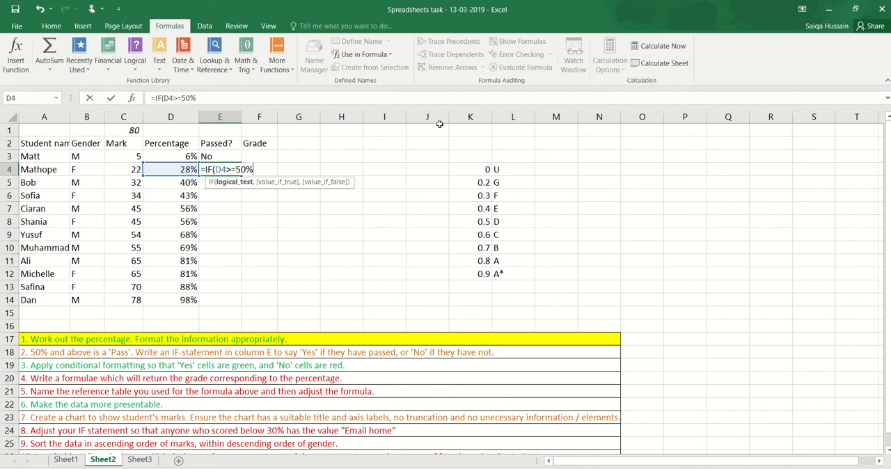
text(,)
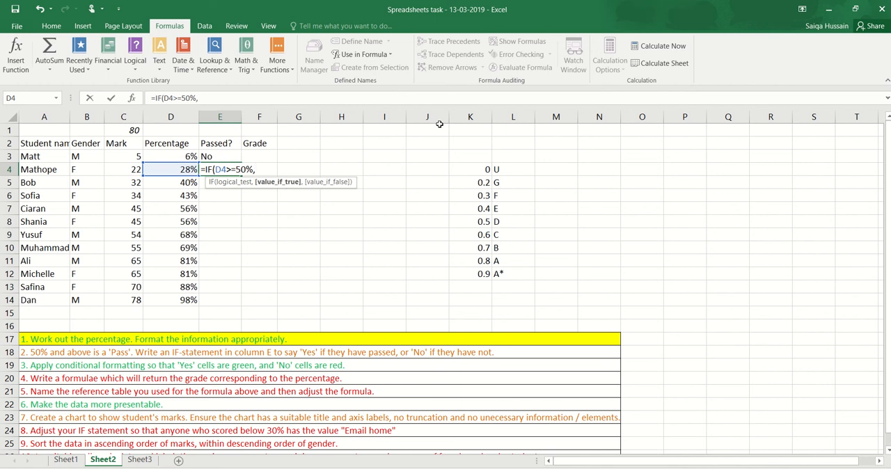
text("Yes",)
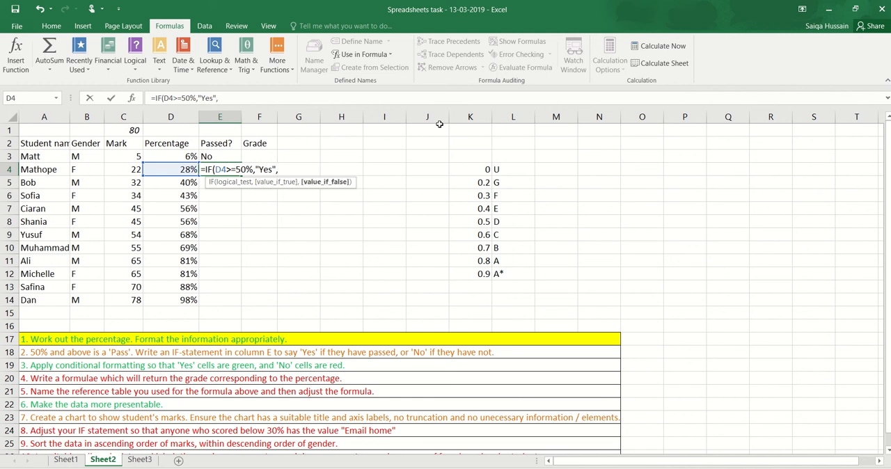
text("No)
key(Return)
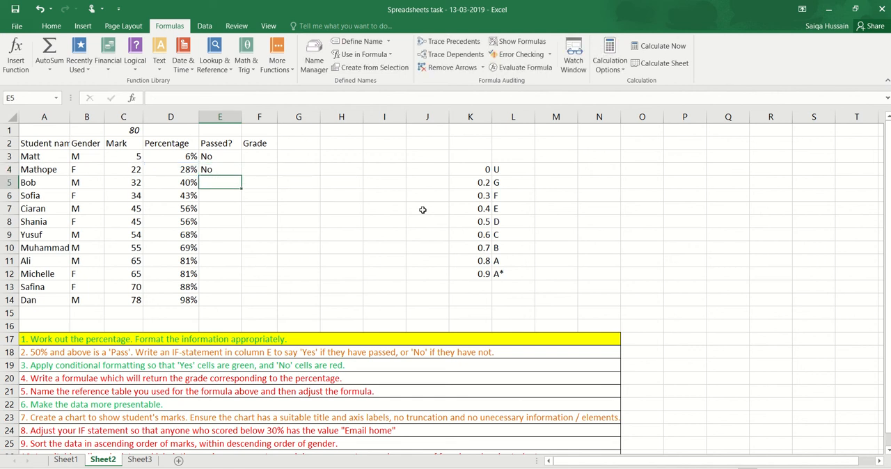
- Fill the IF formula from E4 down to E14
click(232, 168)
drag(241, 178, 233, 308)
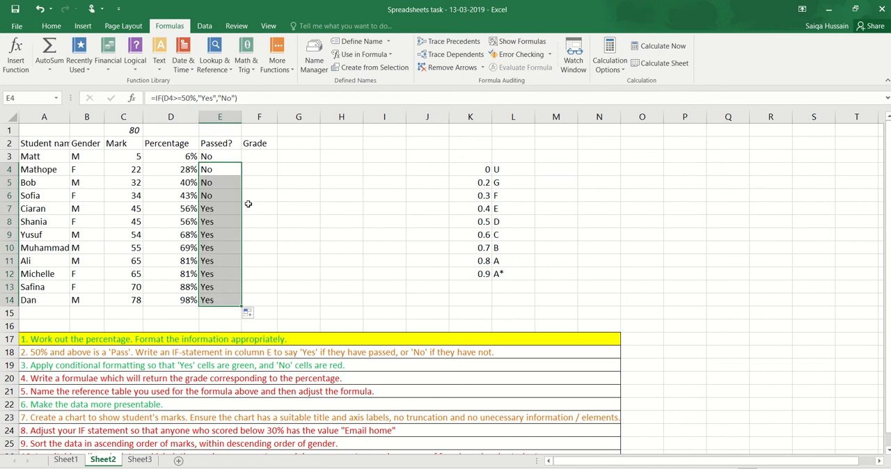
click(223, 195)
drag(222, 157, 191, 300)
drag(275, 235, 282, 234)
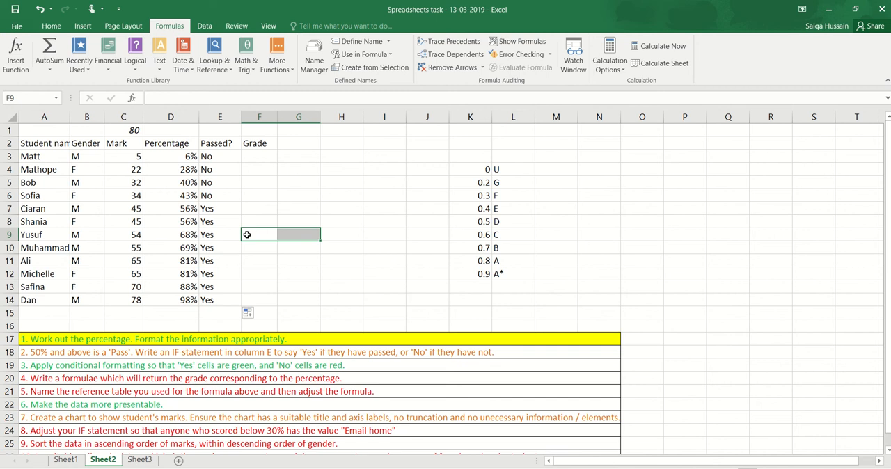
click(141, 210)
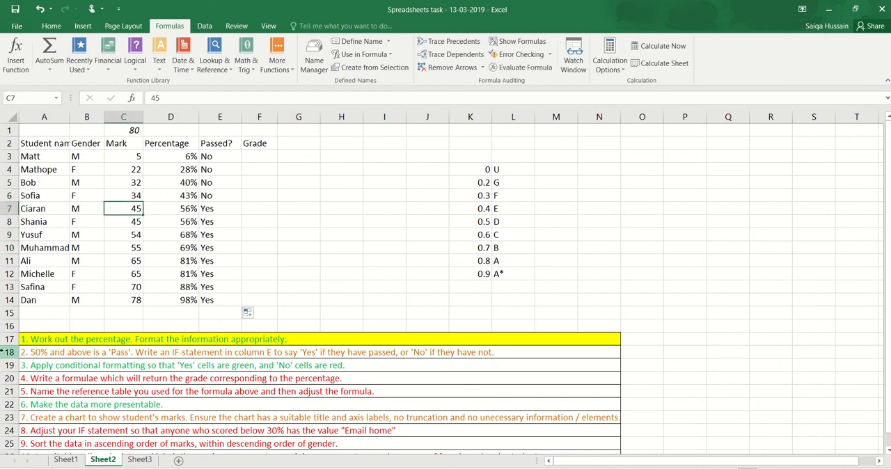
- Highlight the task 2 instruction in row 18 with a yellow fill
click(67, 352)
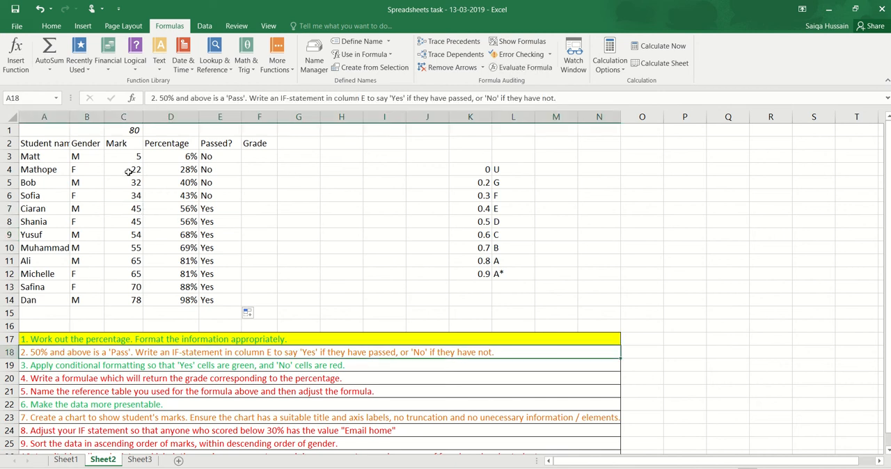
click(55, 27)
click(165, 63)
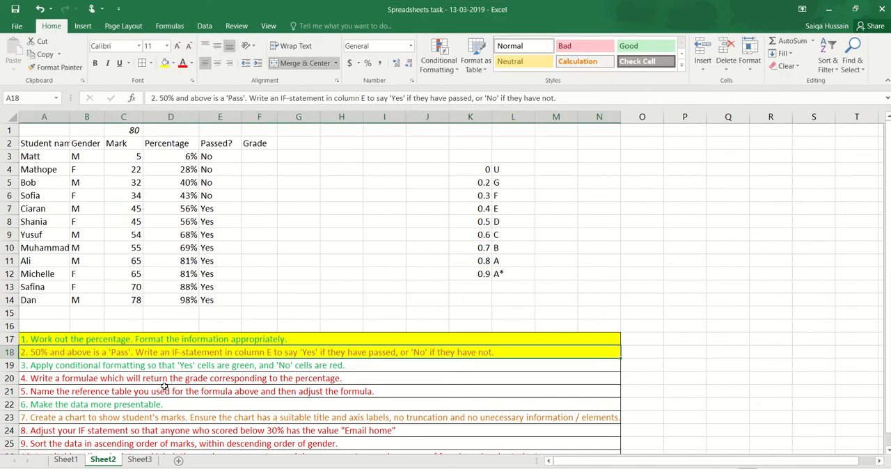
- Add a Text that Contains conditional formatting rule to E3:E14 that gives cells containing Yes a Green Fill with Dark Green Text
click(43, 370)
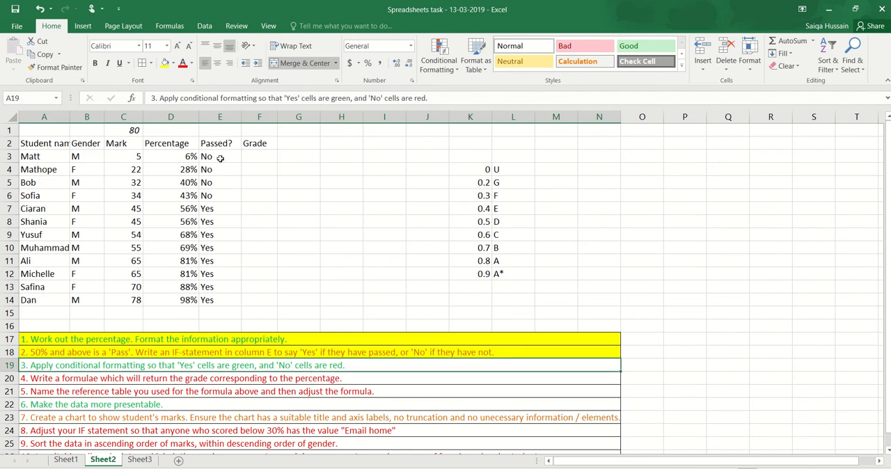
drag(219, 157, 219, 301)
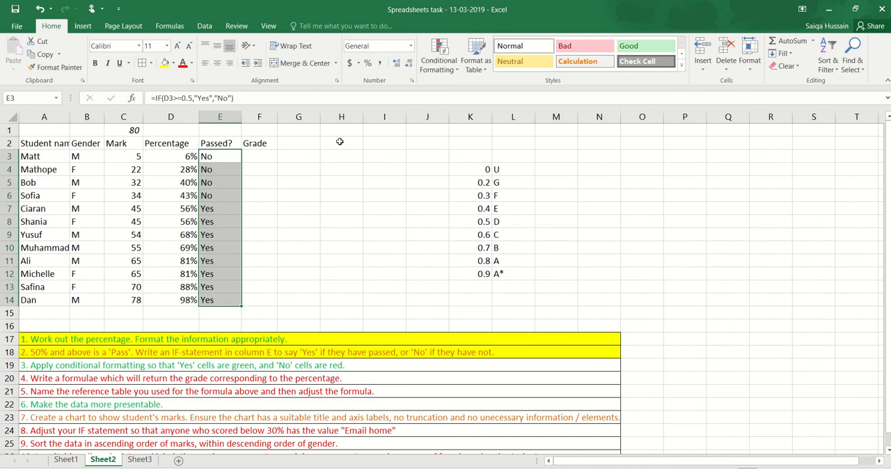
click(439, 70)
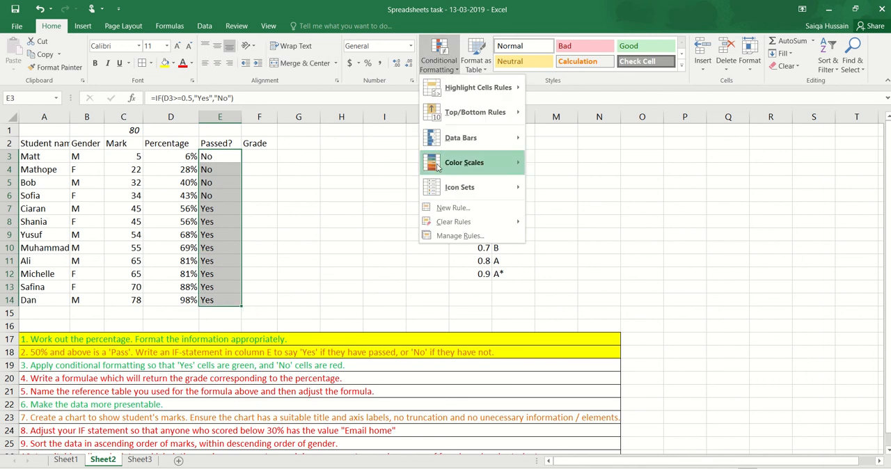
mouse_move(475, 92)
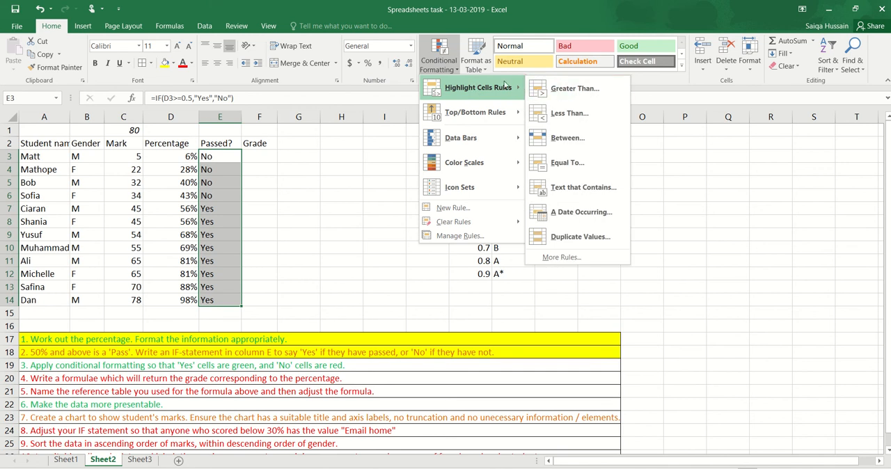
click(585, 188)
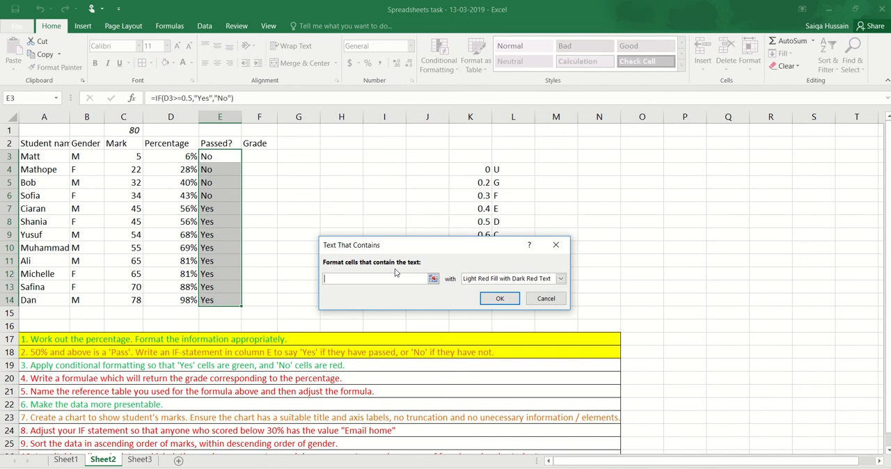
text(Ye)
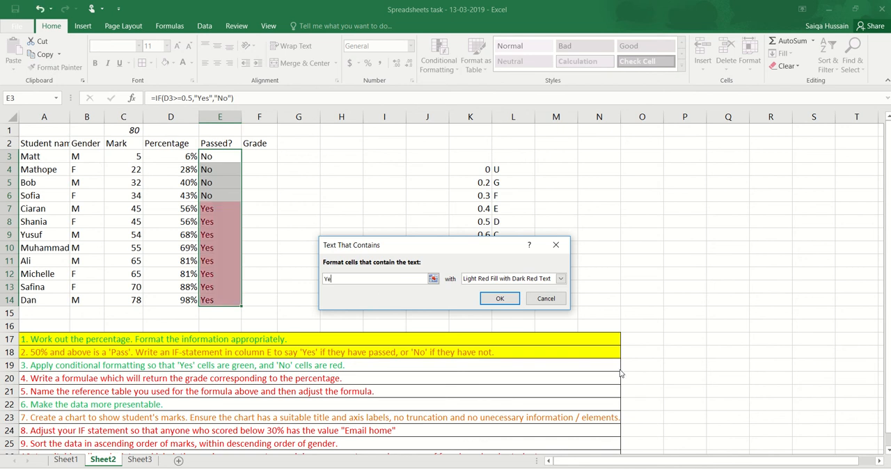
text(s)
click(547, 281)
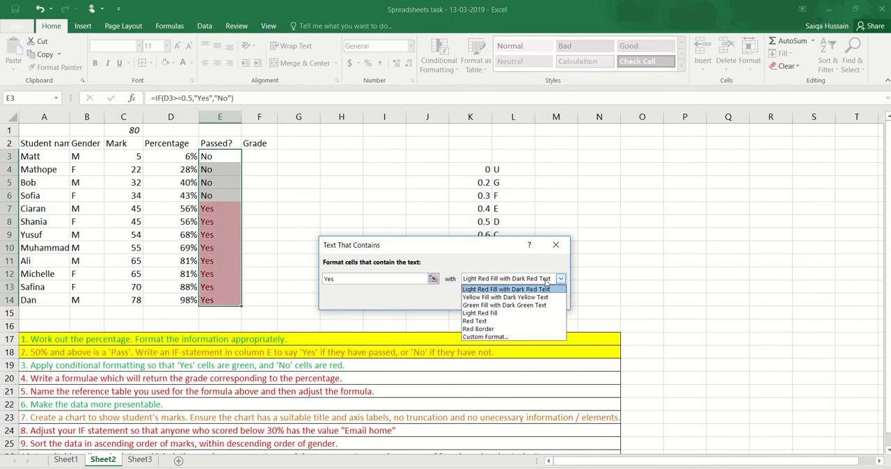
click(521, 305)
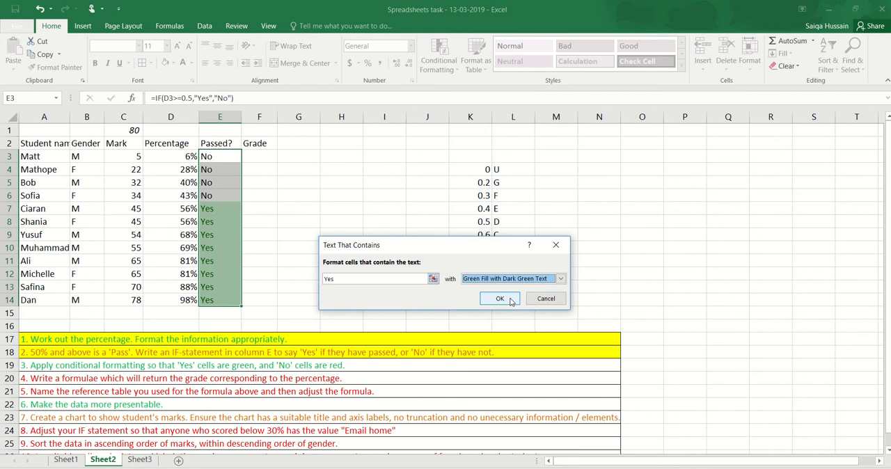
click(511, 301)
- Add a Text that Contains conditional formatting rule to E3:E14 that gives cells containing No a Light Red Fill with Dark Red Text
click(439, 69)
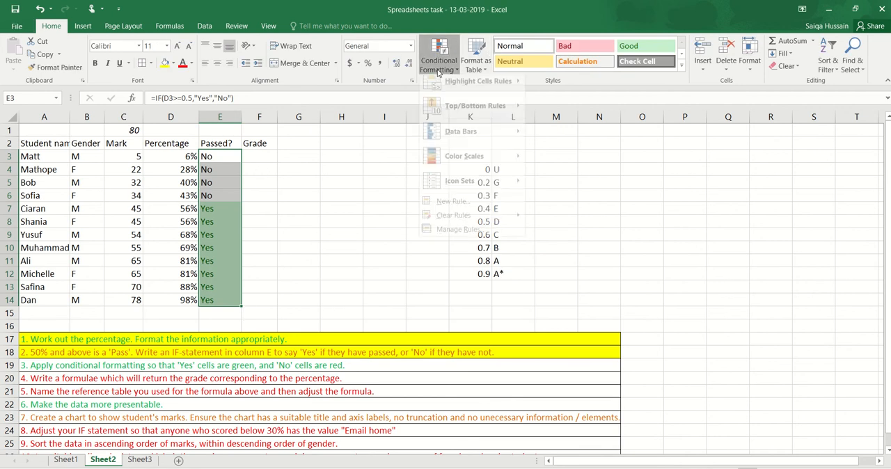
mouse_move(479, 88)
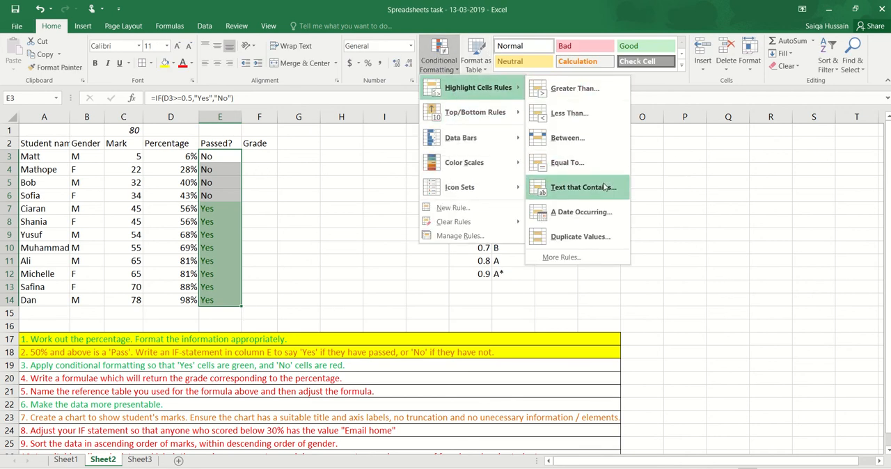
click(584, 187)
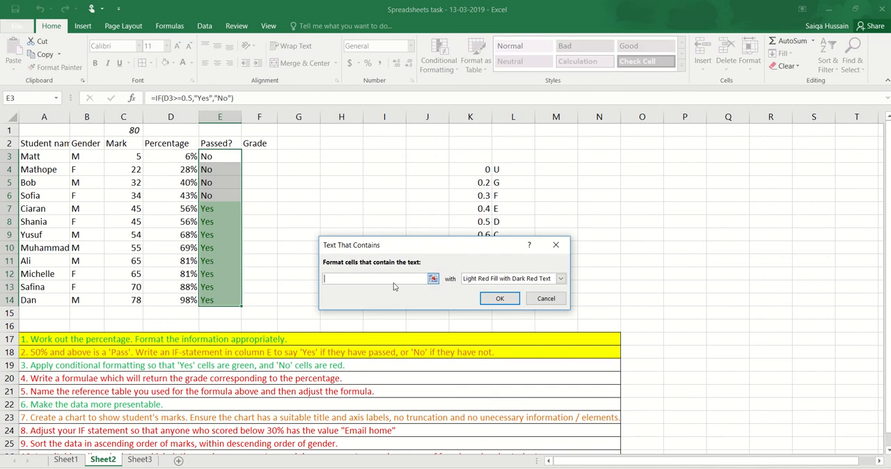
text(o)
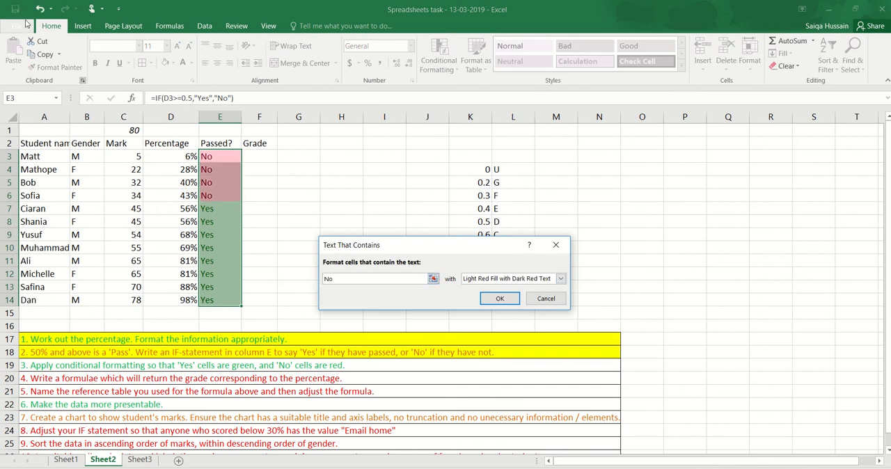
click(500, 298)
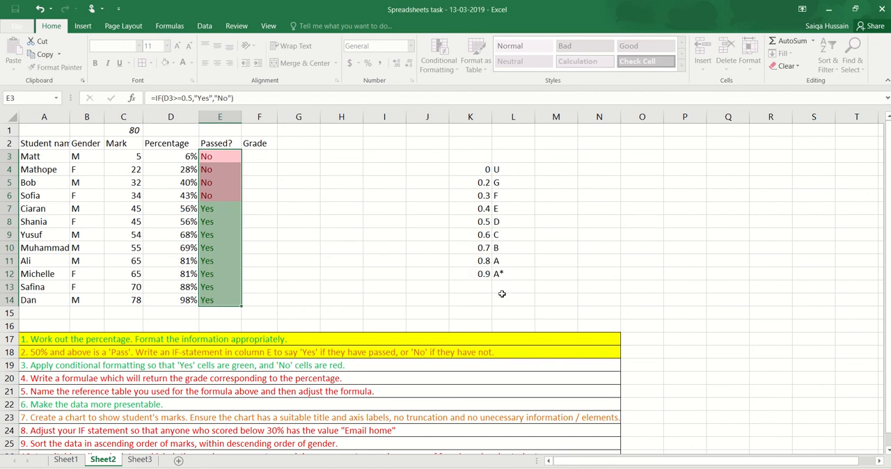
click(324, 222)
- Set the mark in cell C3 to 80
click(124, 156)
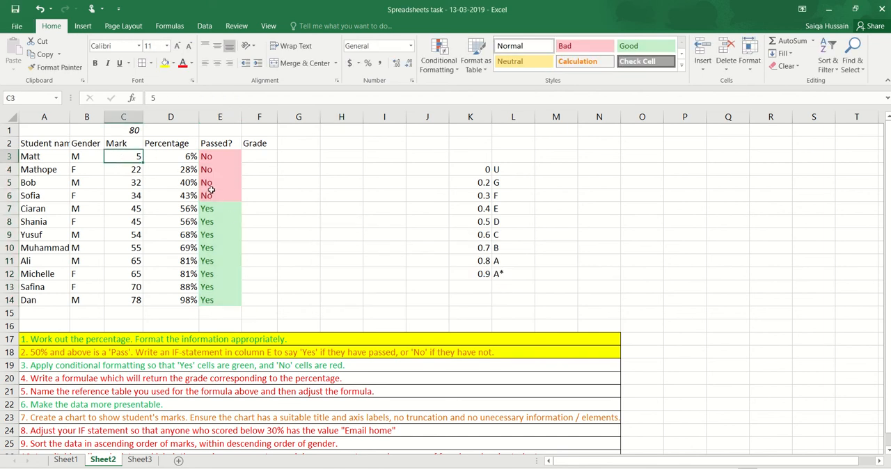
text(80)
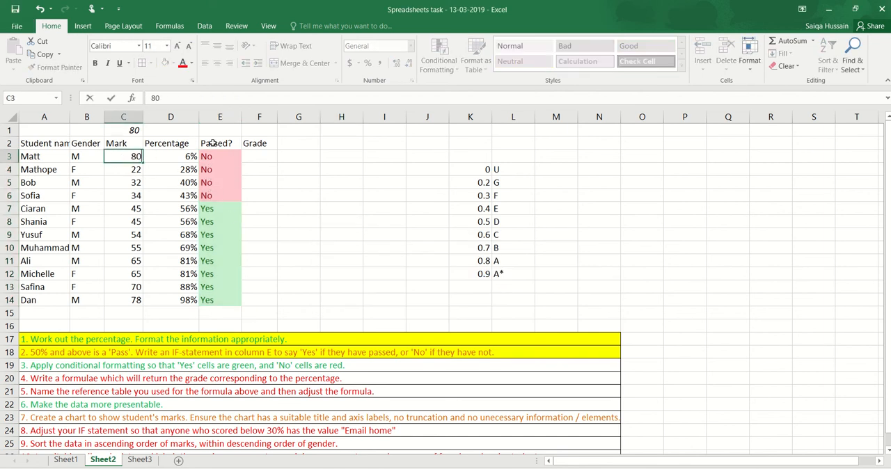
key(Return)
- Clear the conditional formatting rules from cells E3:E14
click(225, 160)
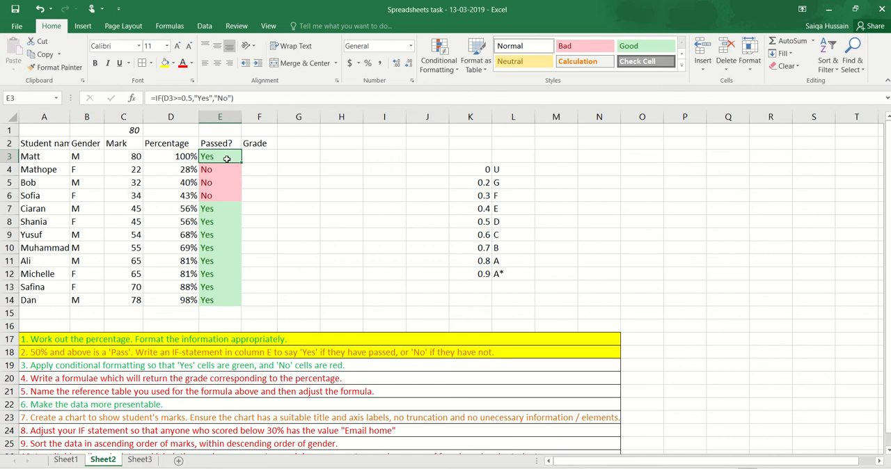
drag(227, 158, 225, 304)
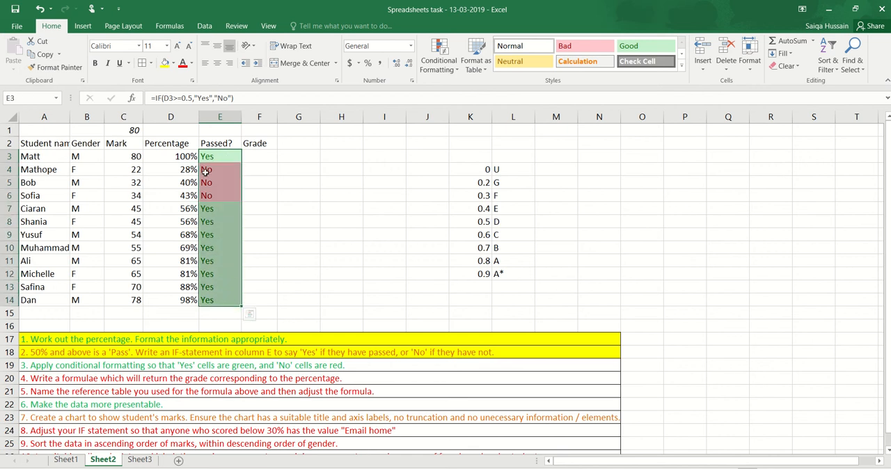
click(439, 57)
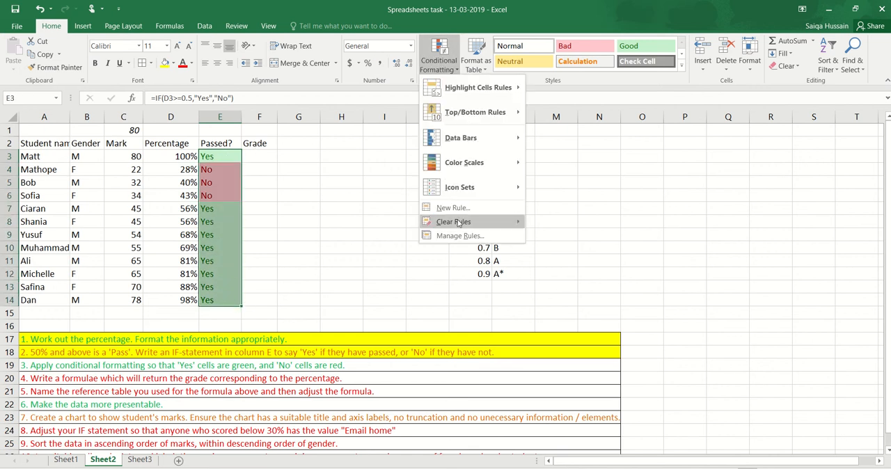
mouse_move(454, 221)
click(591, 224)
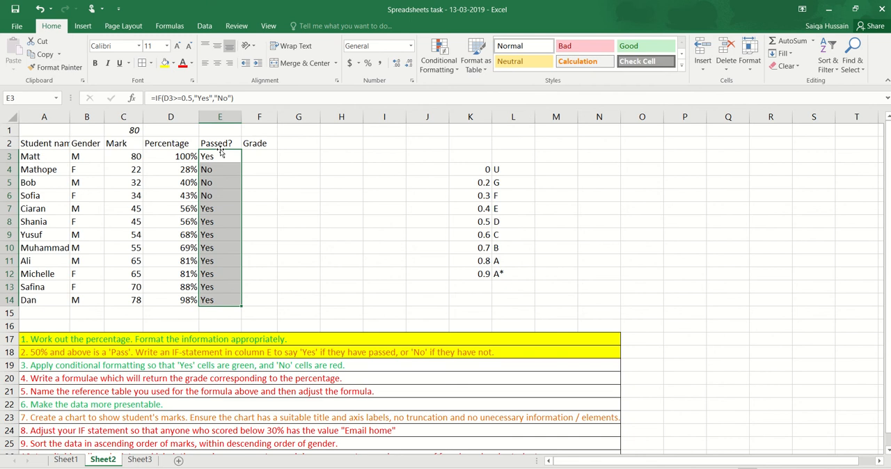
- Create a new formatting rule for E3:E14 that formats only cells whose Cell Value is equal to Yes
click(439, 57)
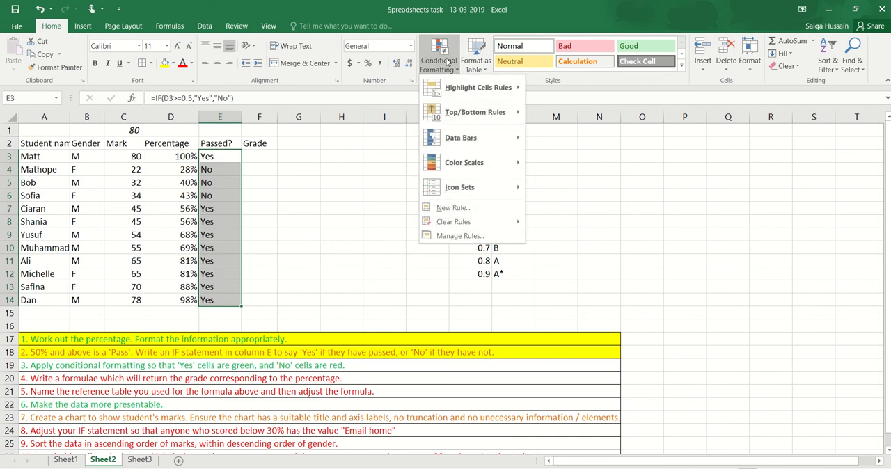
click(454, 207)
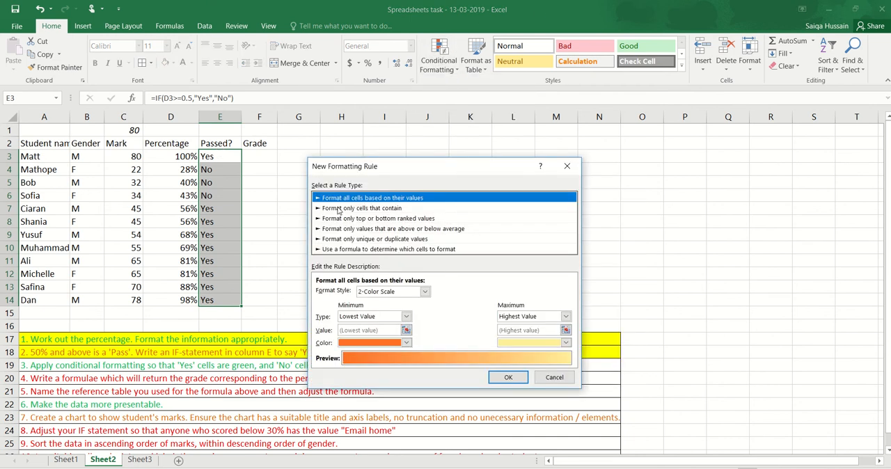
click(339, 209)
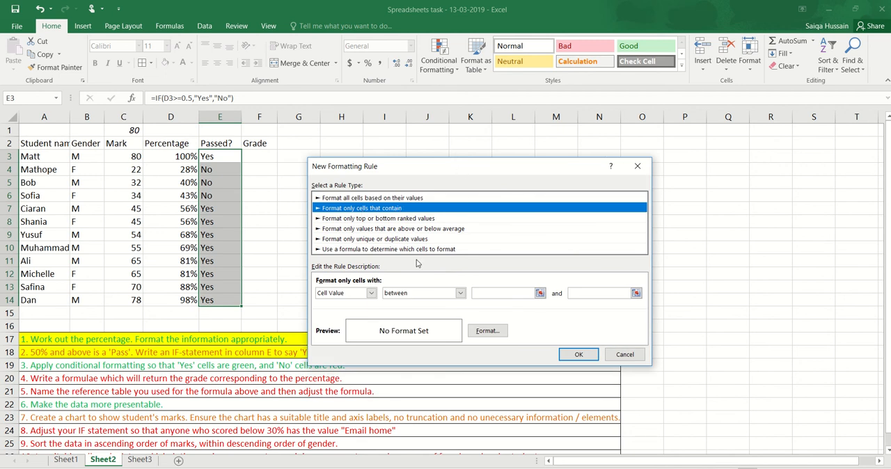
click(371, 293)
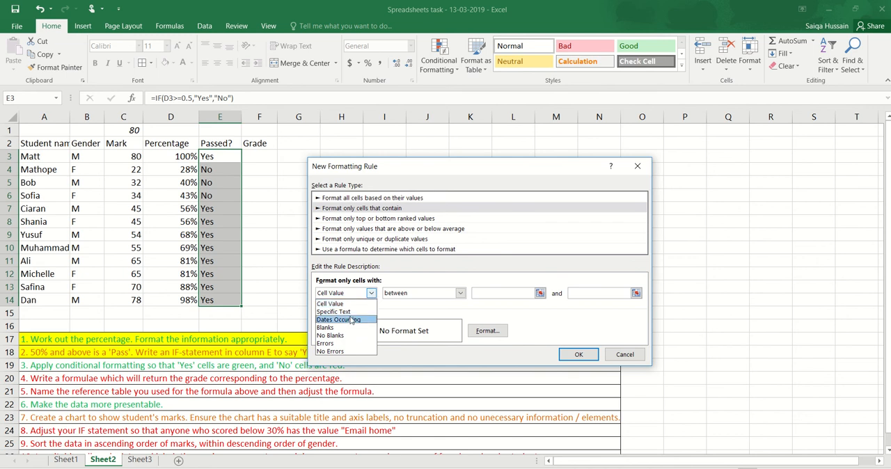
click(349, 305)
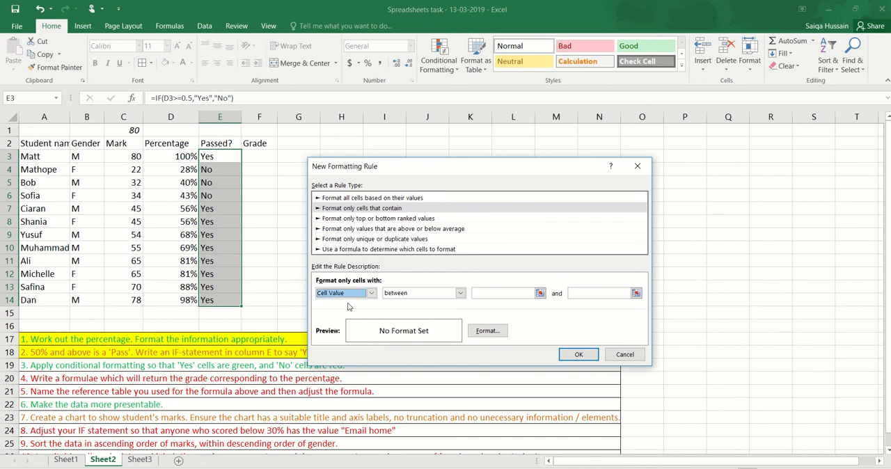
click(460, 293)
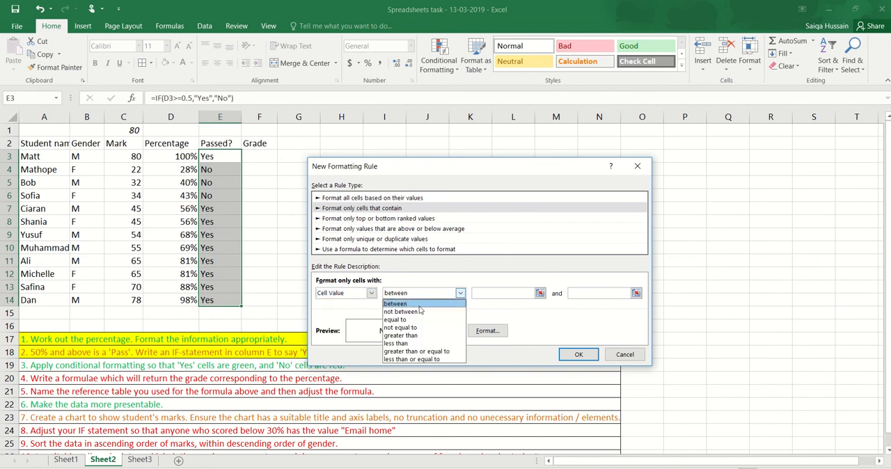
click(403, 320)
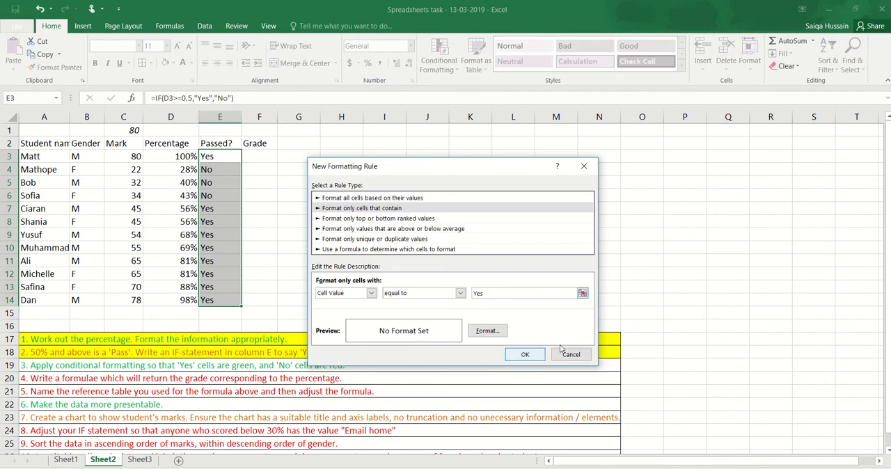
- Give the Yes rule a red fill with bold text and apply it to the cells
click(469, 329)
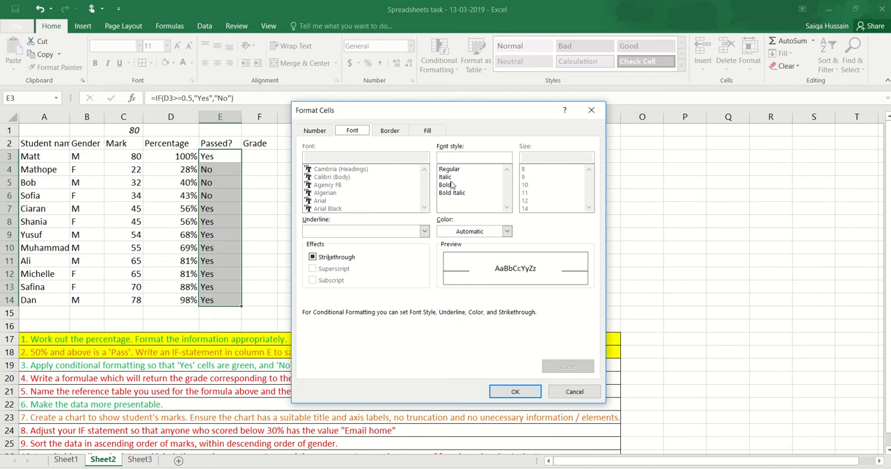
click(432, 131)
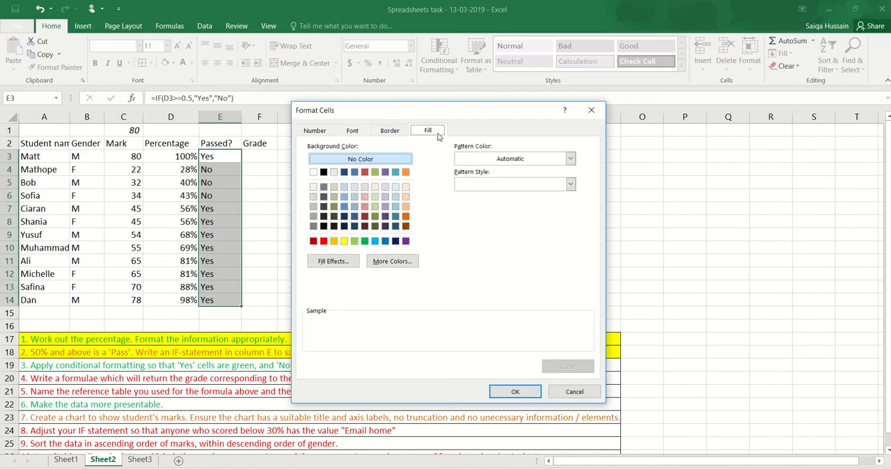
click(323, 241)
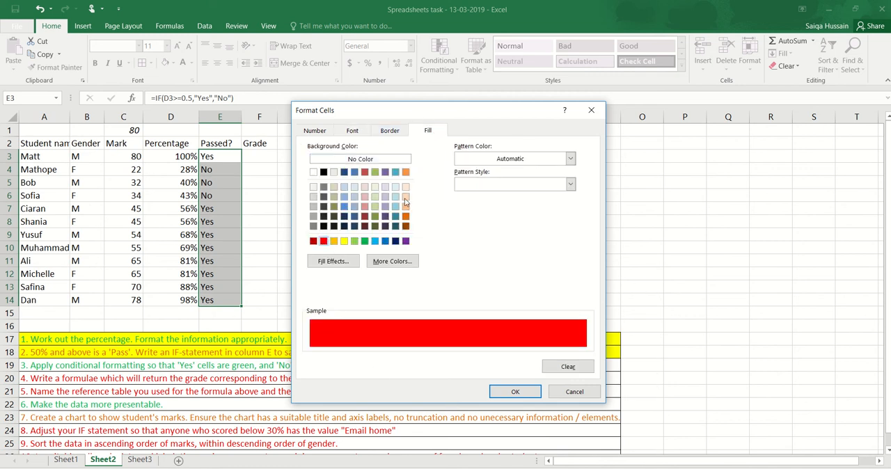
click(362, 133)
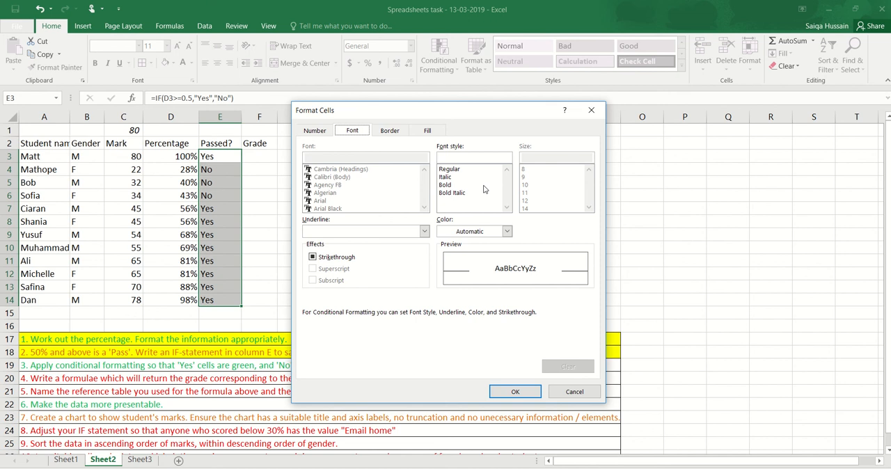
click(445, 185)
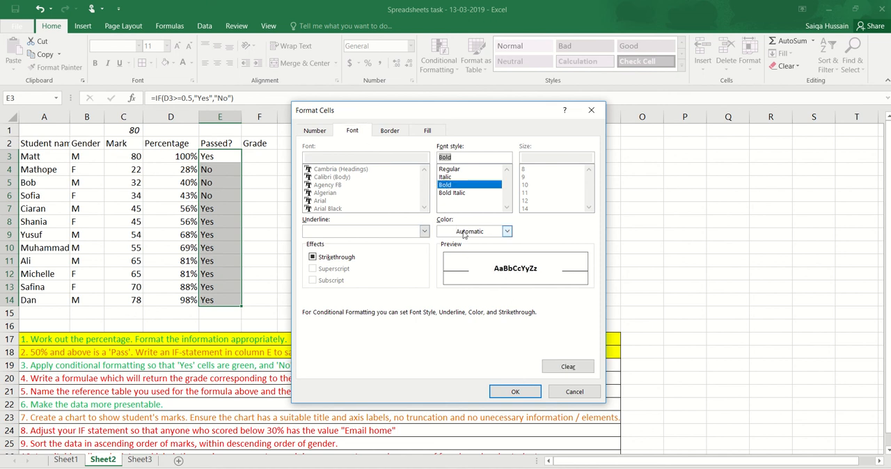
click(516, 392)
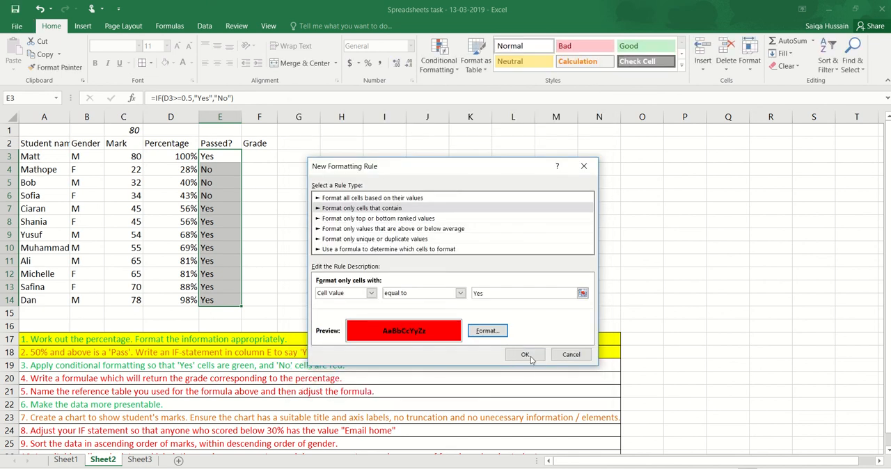
click(527, 355)
click(264, 248)
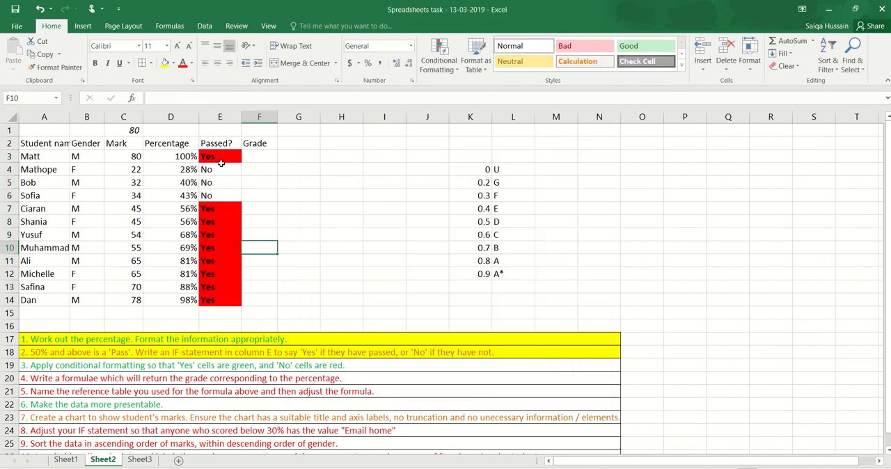
- Create another formatting rule for E3:E14 that formats only cells whose Cell Value is equal to No
drag(220, 163, 234, 301)
click(446, 61)
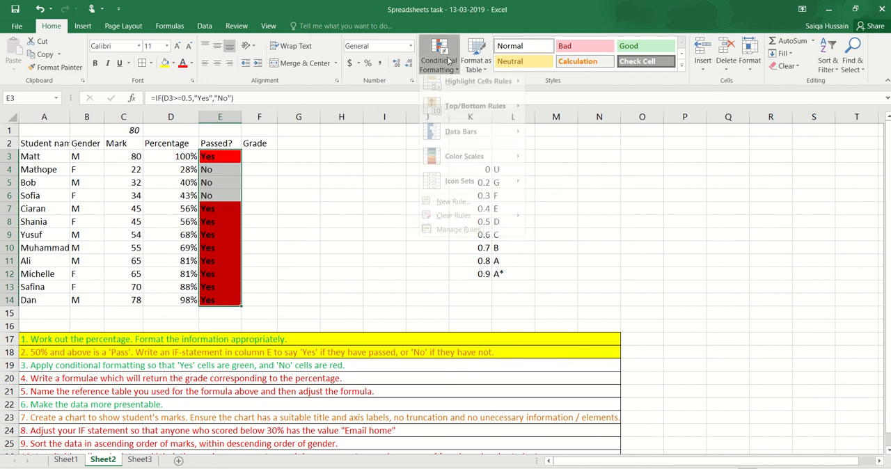
click(482, 207)
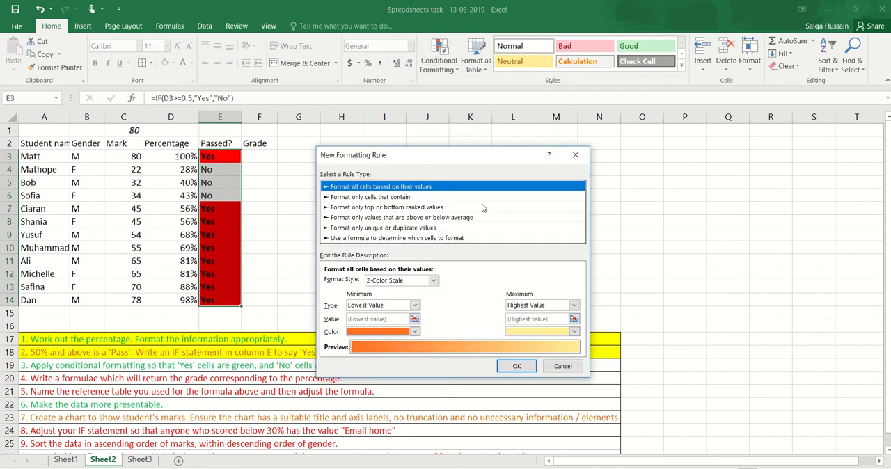
click(368, 197)
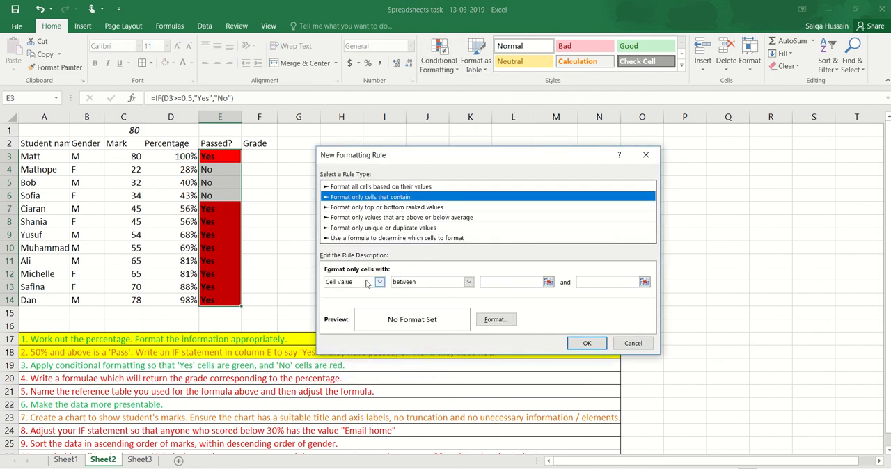
click(432, 282)
click(427, 309)
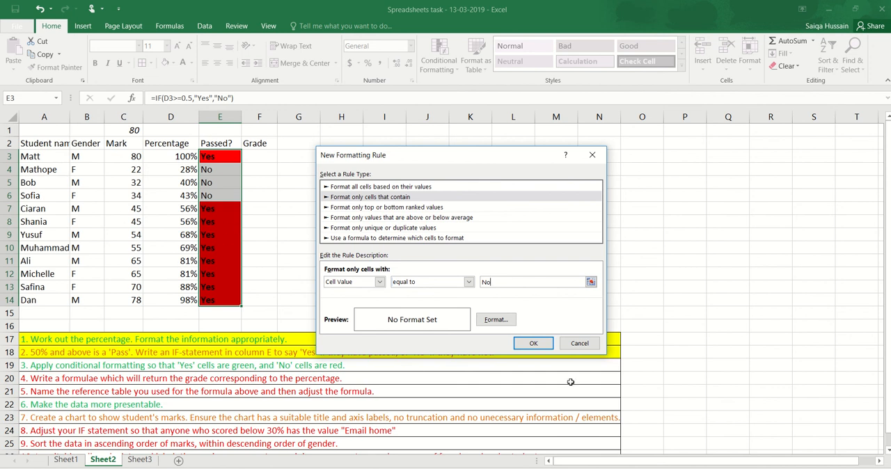
- Give the No rule a red fill and apply it to the cells
click(505, 321)
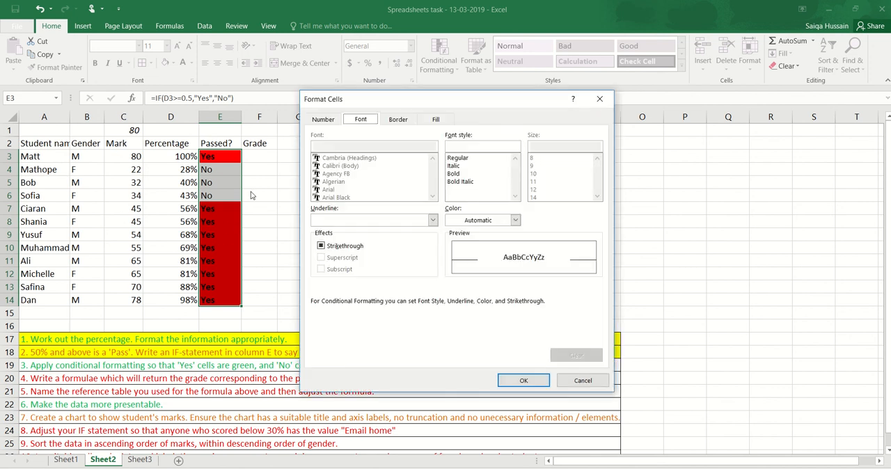
click(436, 119)
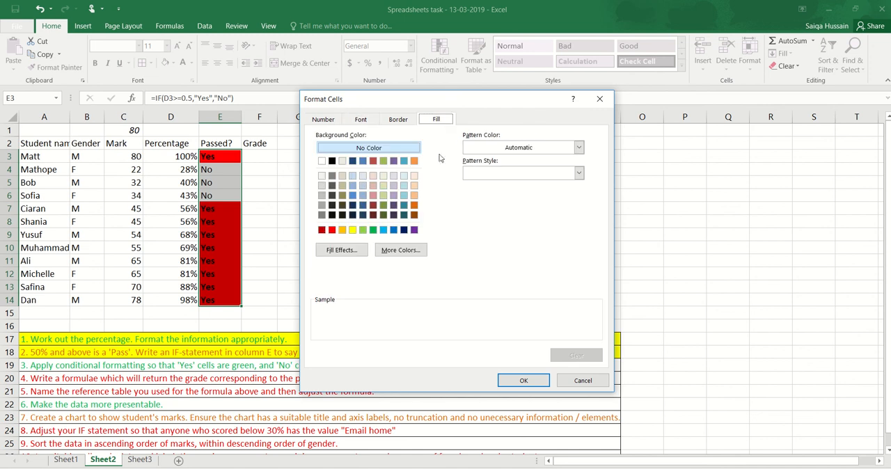
click(332, 230)
click(544, 383)
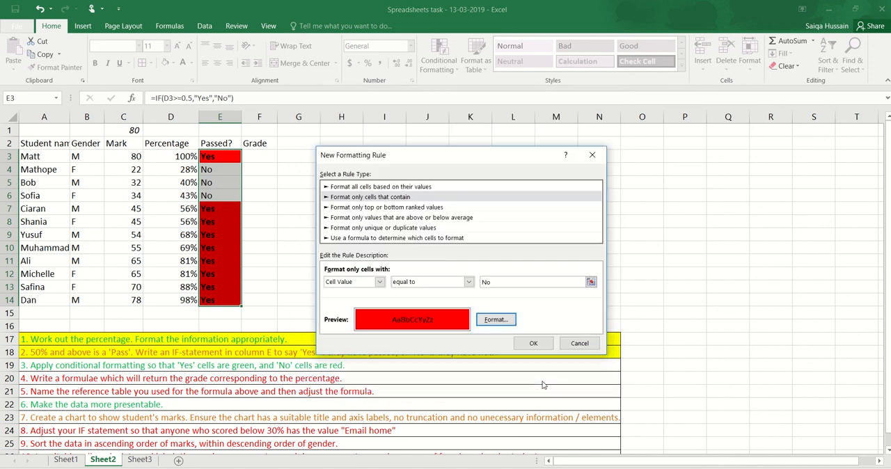
click(542, 345)
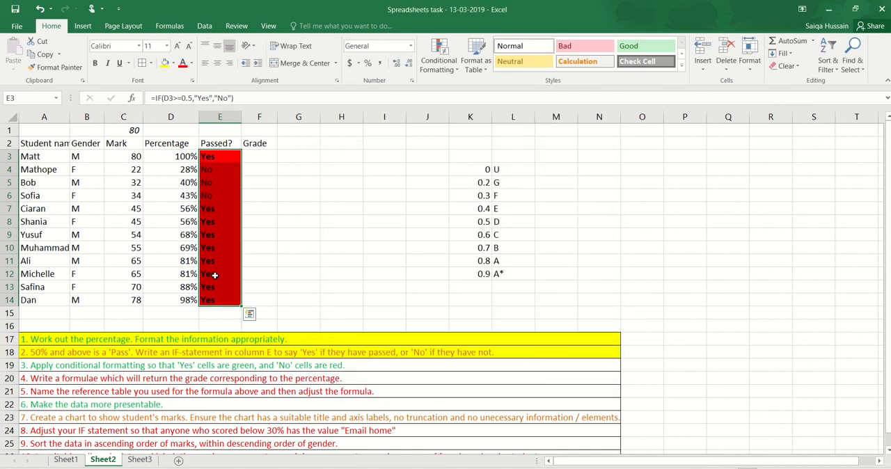
- Edit the existing conditional formatting rule for Yes in E3:E14 to use a light green fill and apply it to the cells
click(435, 70)
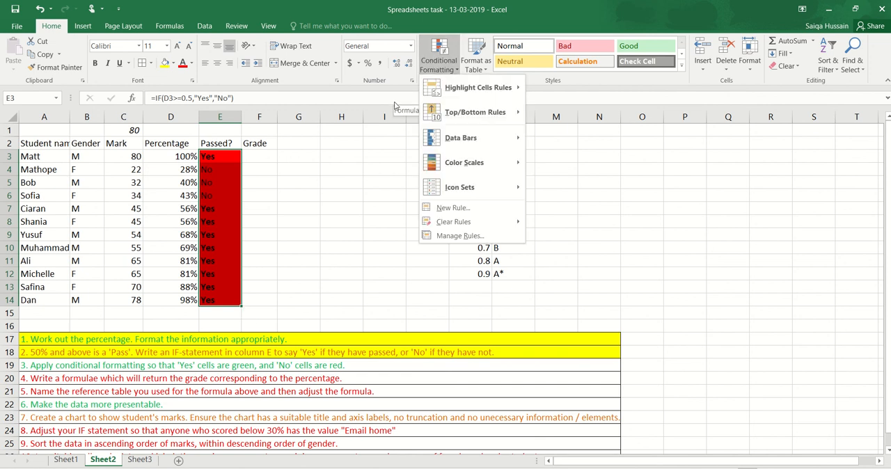
click(467, 236)
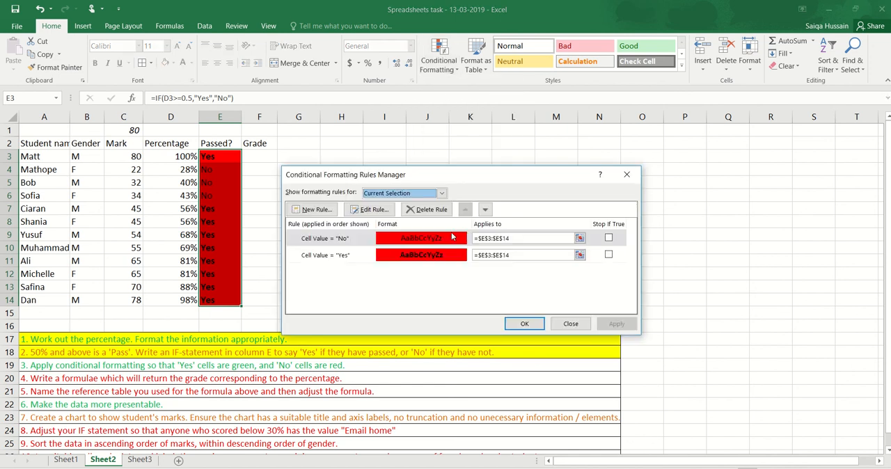
click(324, 257)
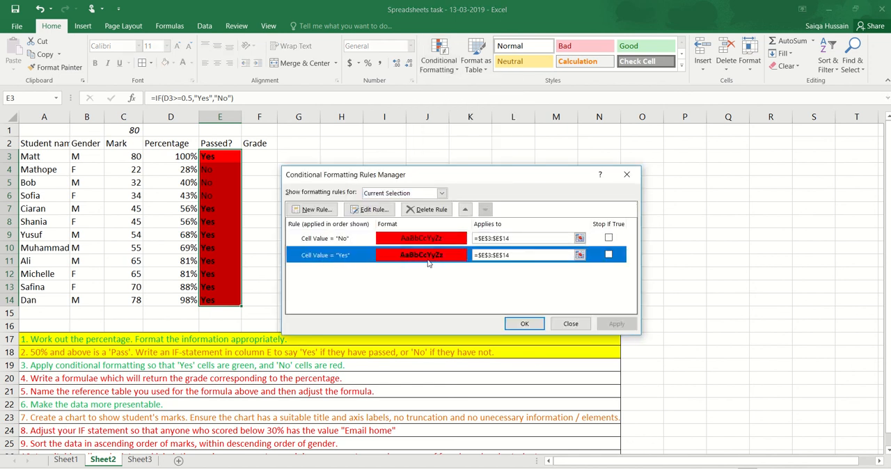
click(377, 210)
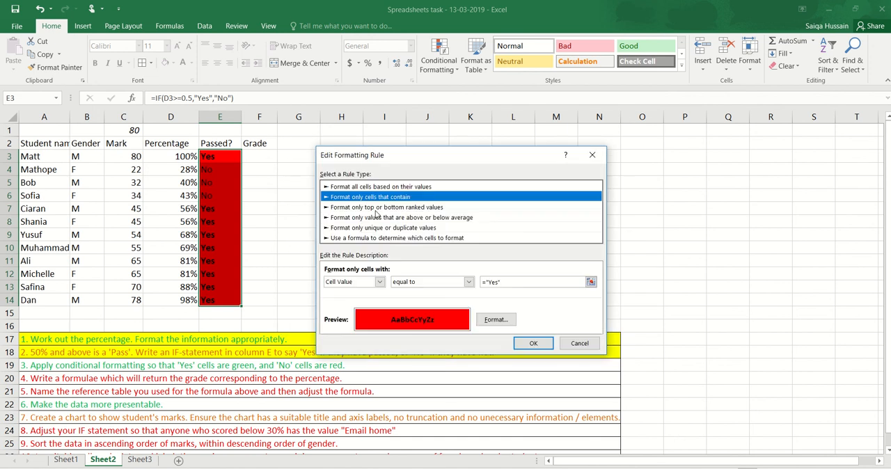
click(496, 319)
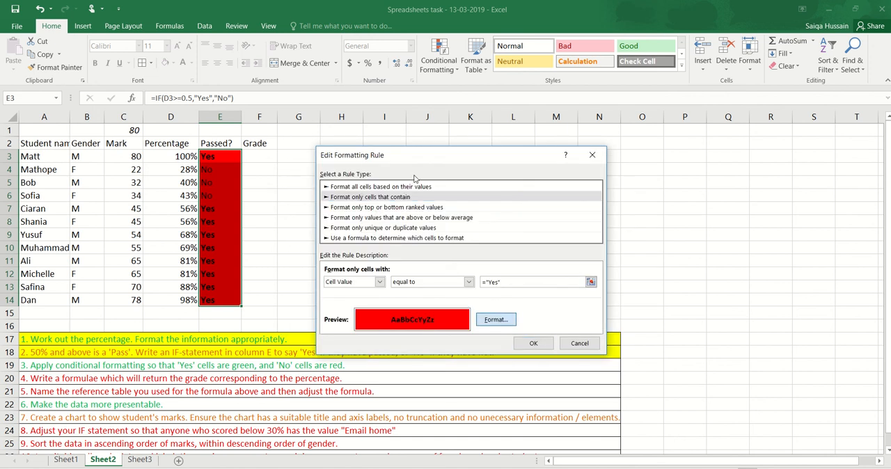
click(381, 218)
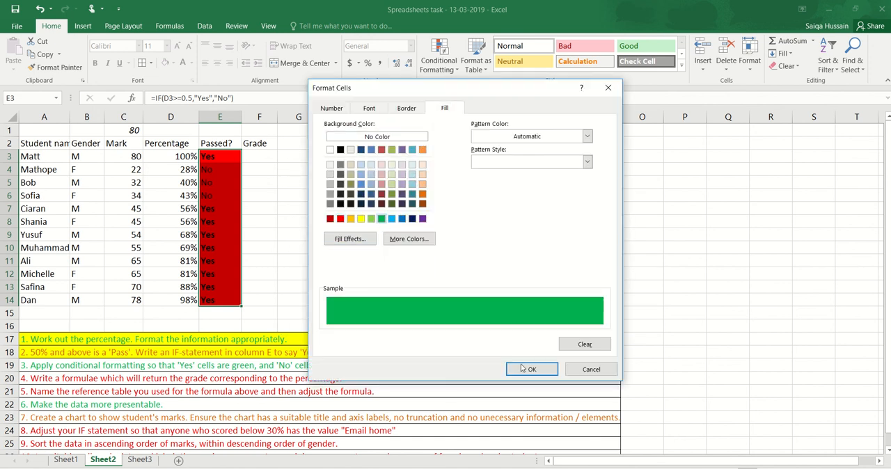
click(371, 218)
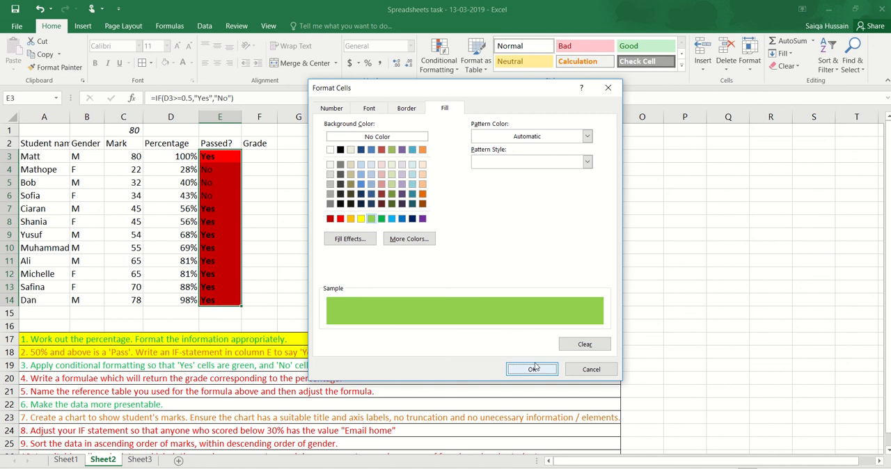
click(532, 369)
click(533, 345)
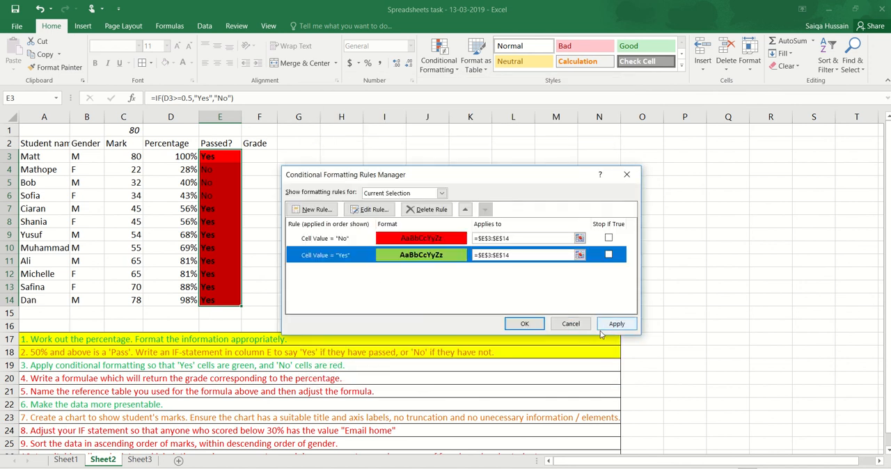
click(524, 325)
click(355, 221)
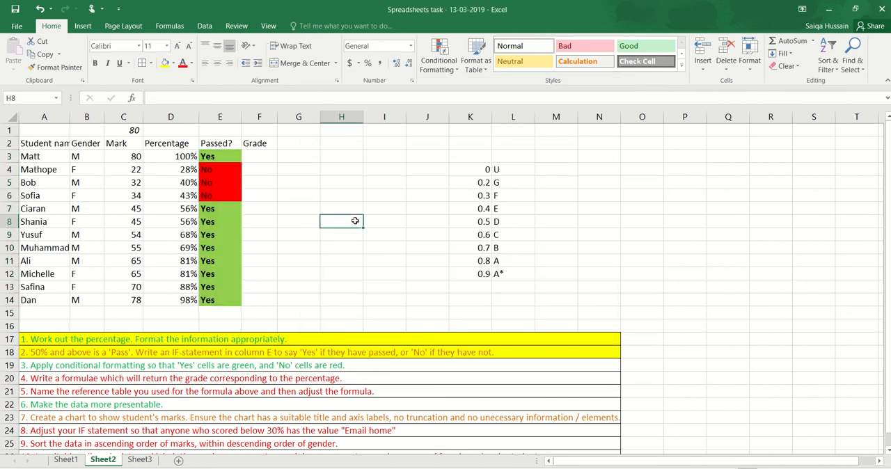
- Highlight the task 3 row in yellow to mark it done and select the rows of tasks 4 to 8
mouse_move(277, 4)
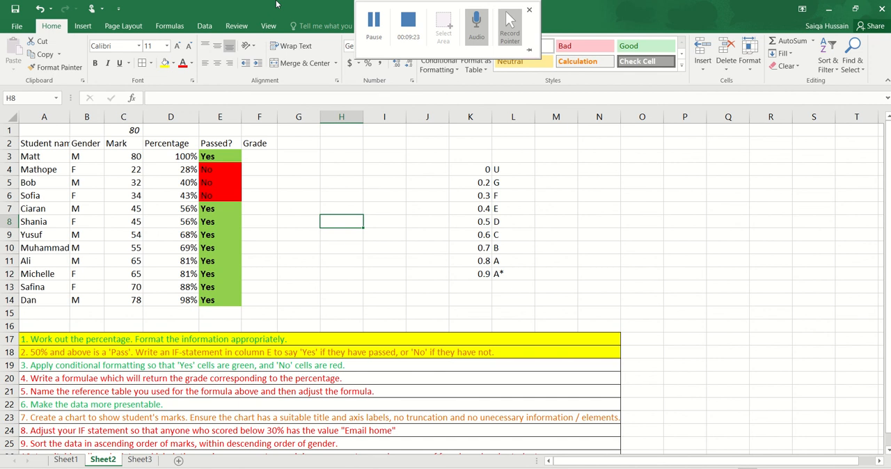
click(59, 367)
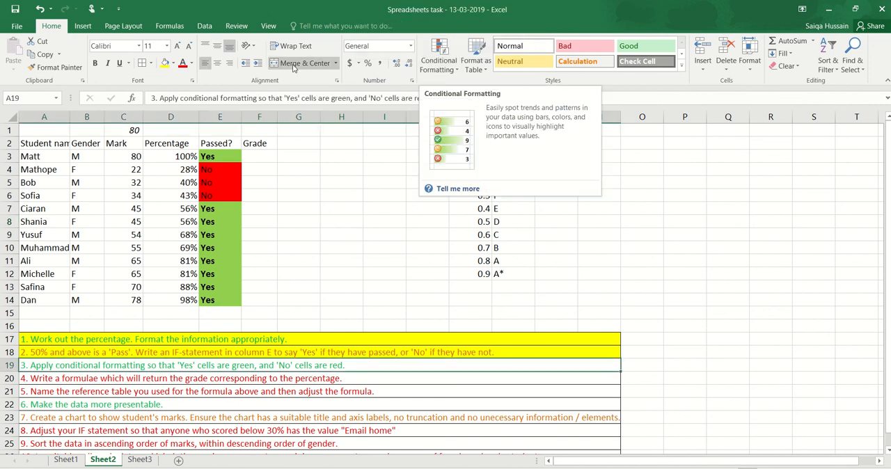
click(164, 63)
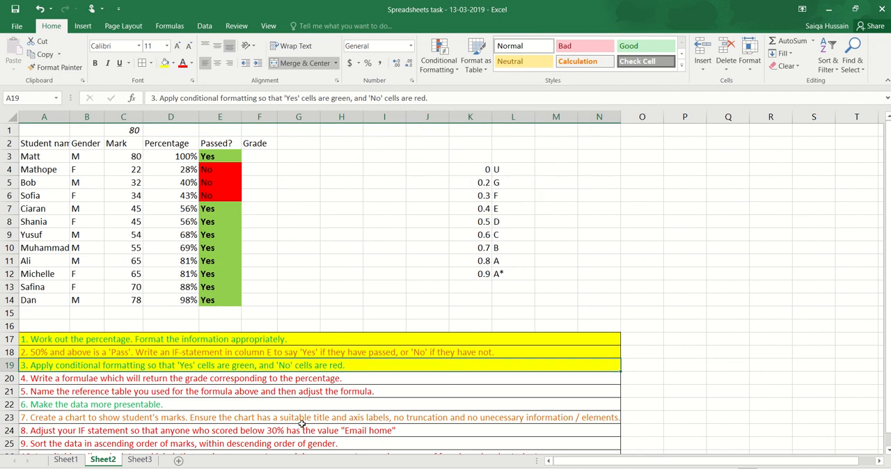
click(150, 393)
drag(44, 379, 49, 430)
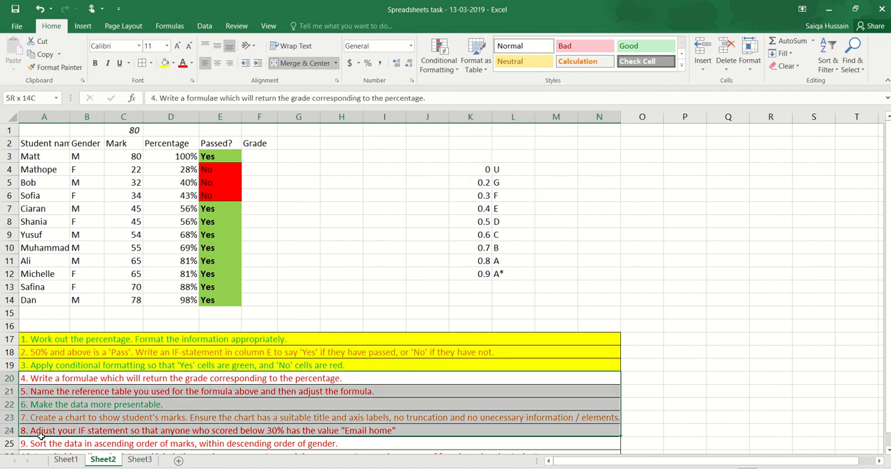